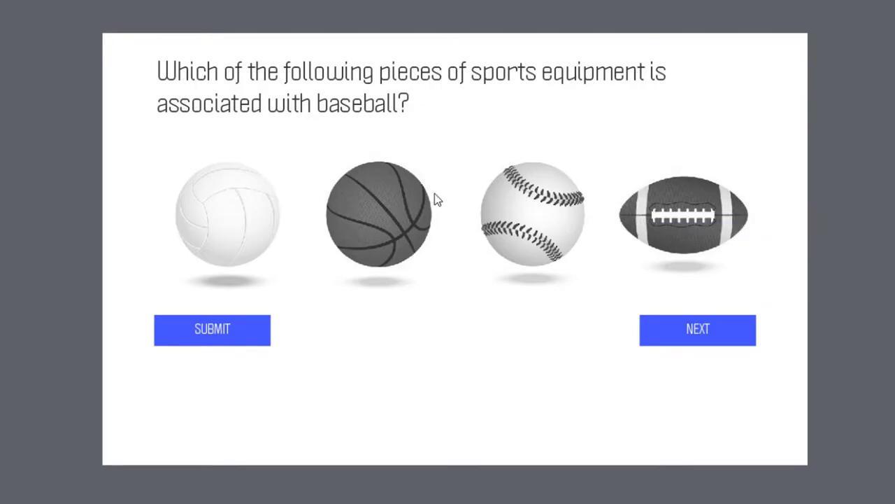
- Review the normal and selected states of the volleyball and basketball images, plus the Submit and Next button properties
left_click(255, 205)
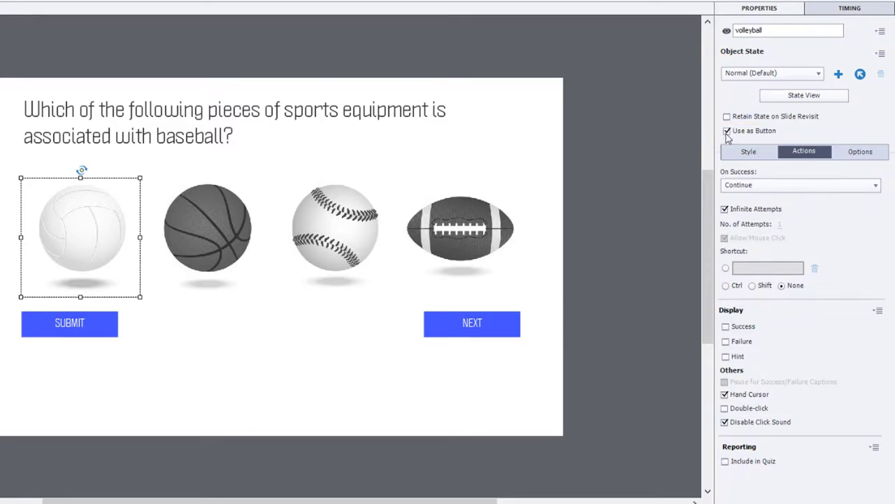
left_click(805, 96)
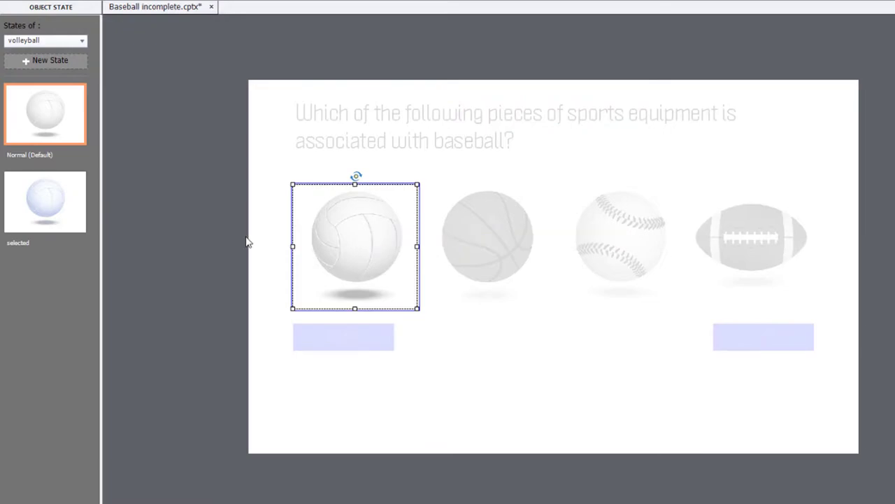
left_click(49, 203)
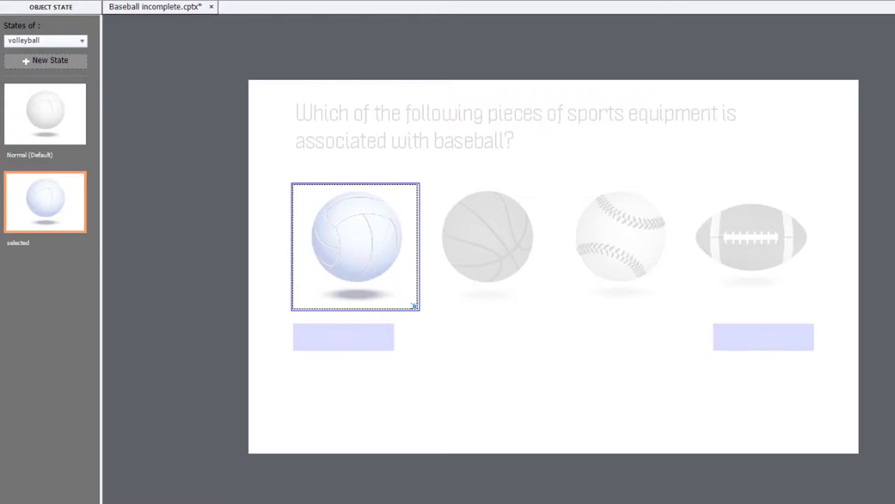
left_click(500, 241)
left_click(500, 239)
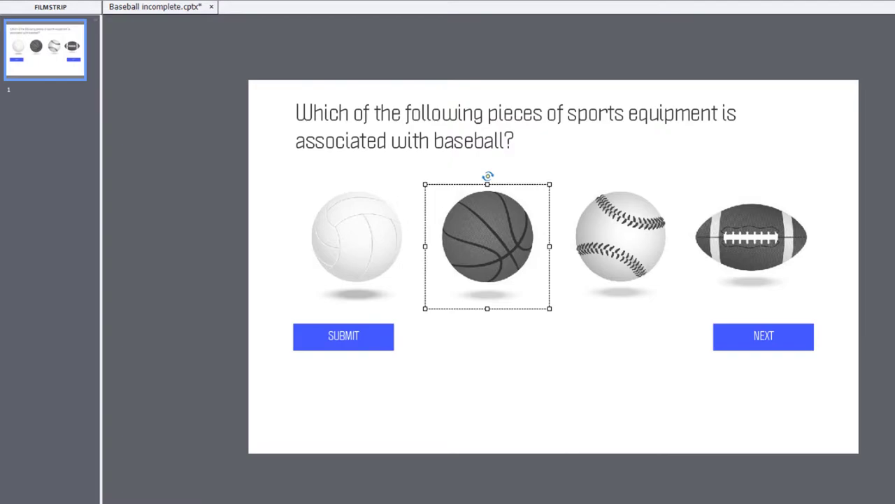
left_click(600, 237)
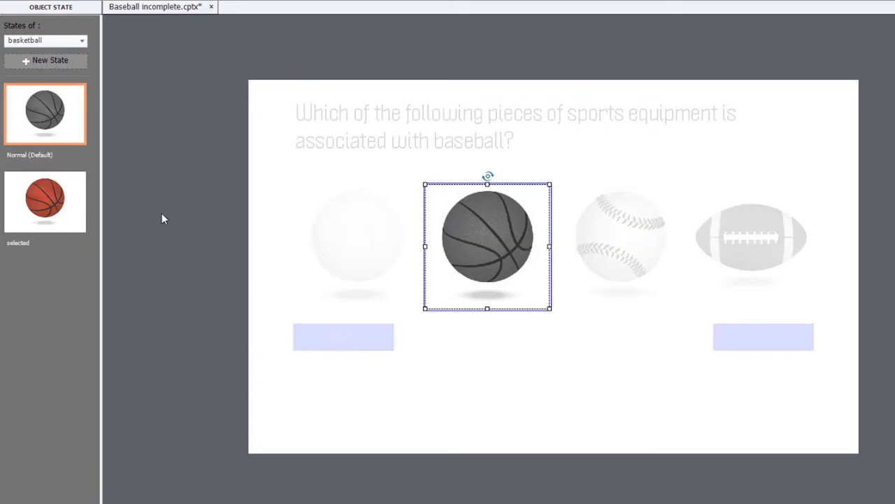
left_click(54, 222)
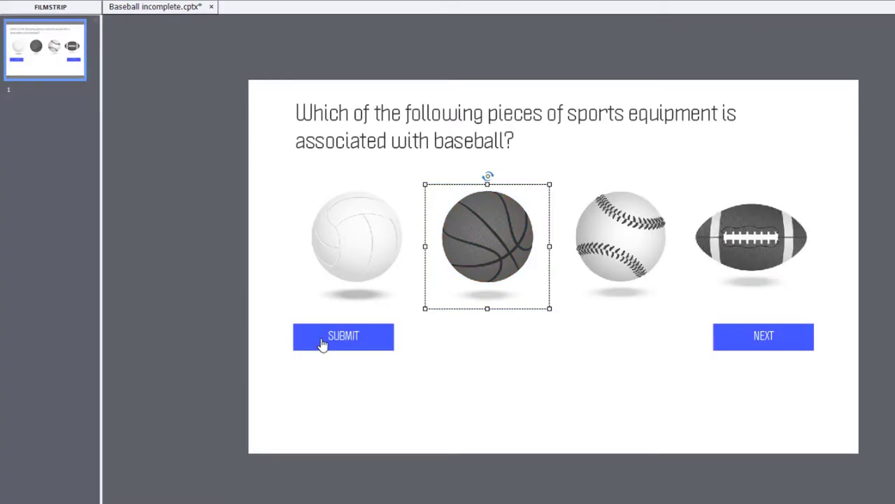
left_click(322, 343)
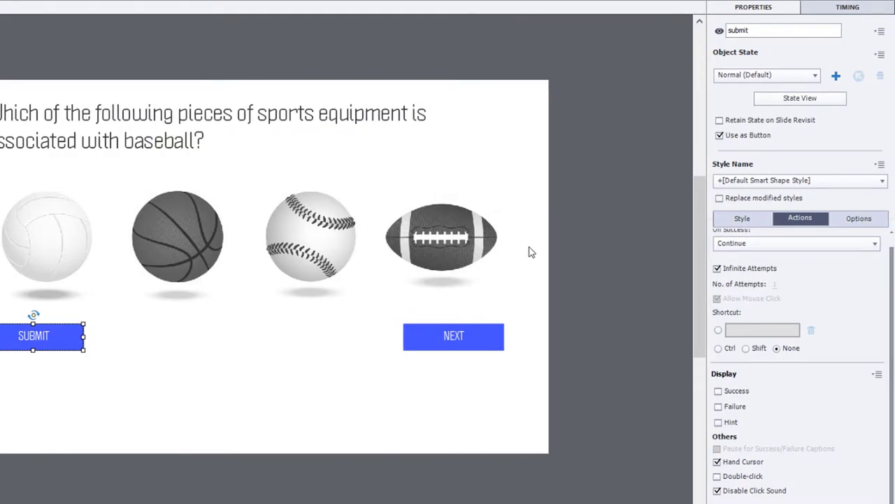
left_click(469, 342)
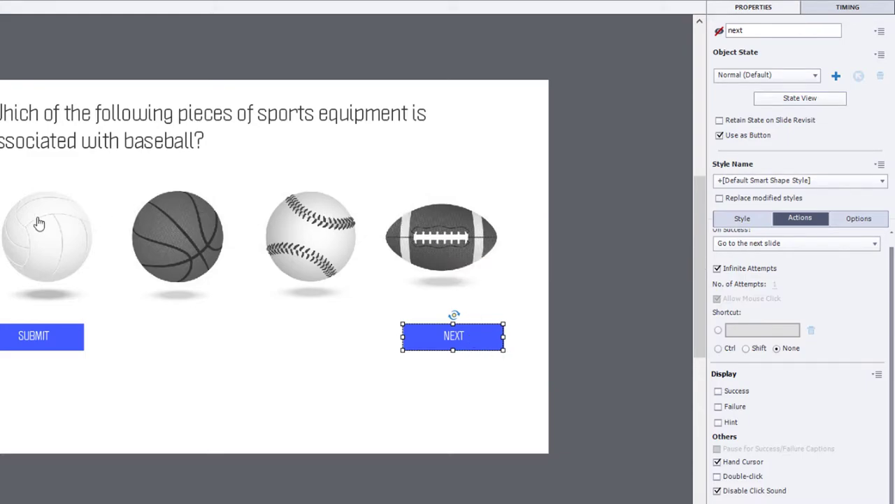
- Review the correct, Incorrect_try_again and incomplete states of the feedback caption, and return to the slide
left_click(258, 409)
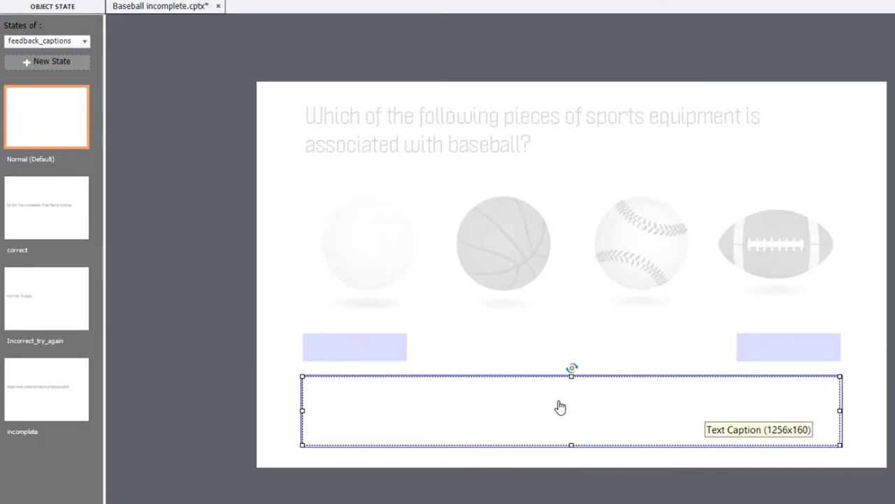
left_click(54, 210)
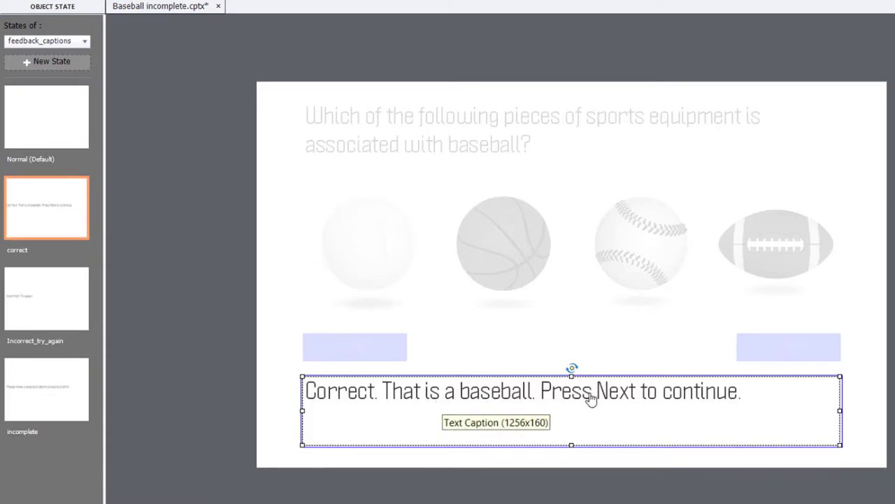
left_click(33, 310)
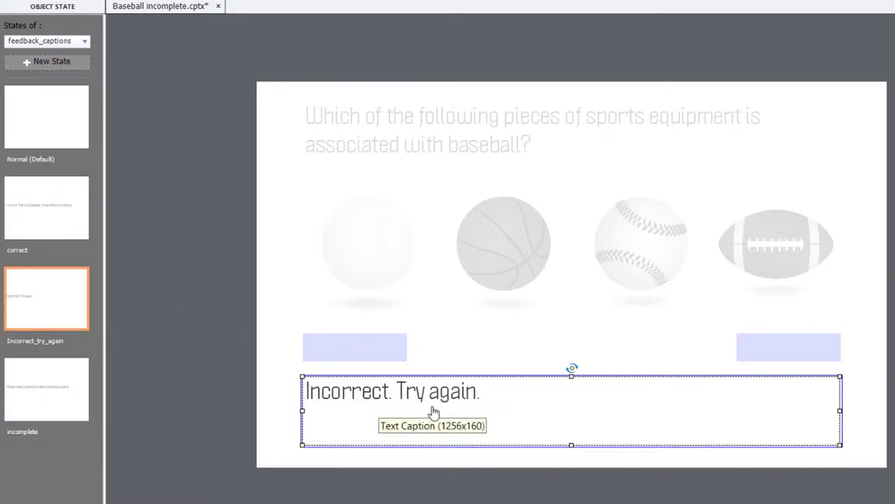
left_click(35, 394)
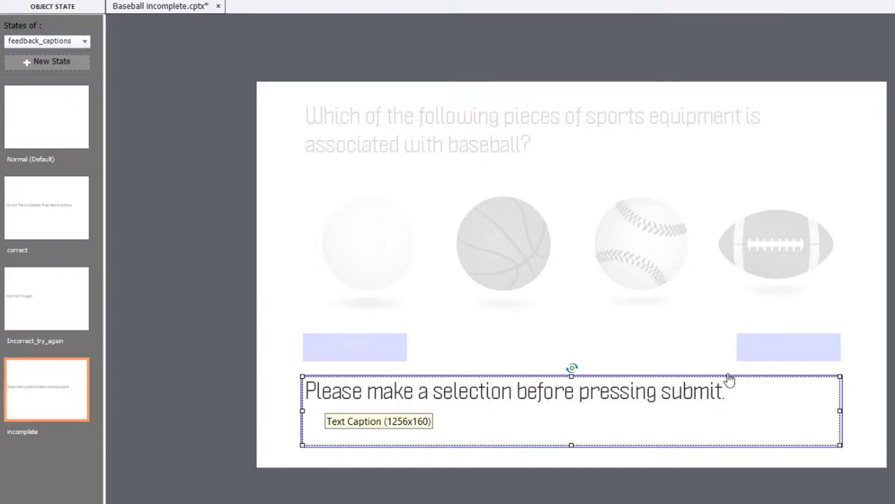
left_click(843, 124)
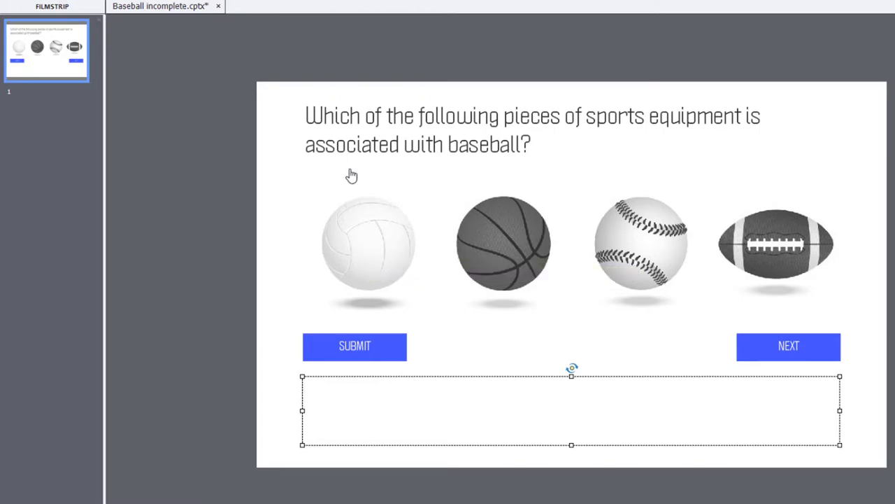
- Check the object names of the volleyball, basketball, baseball and football images
left_click(358, 240)
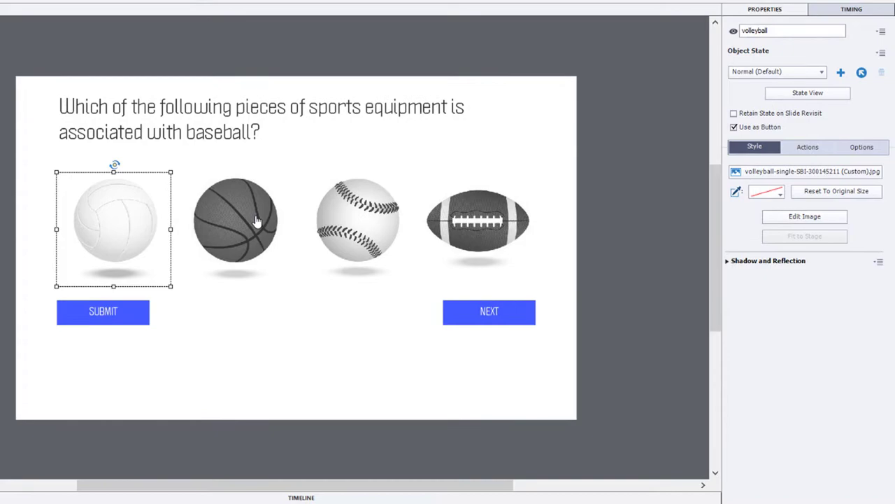
left_click(482, 241)
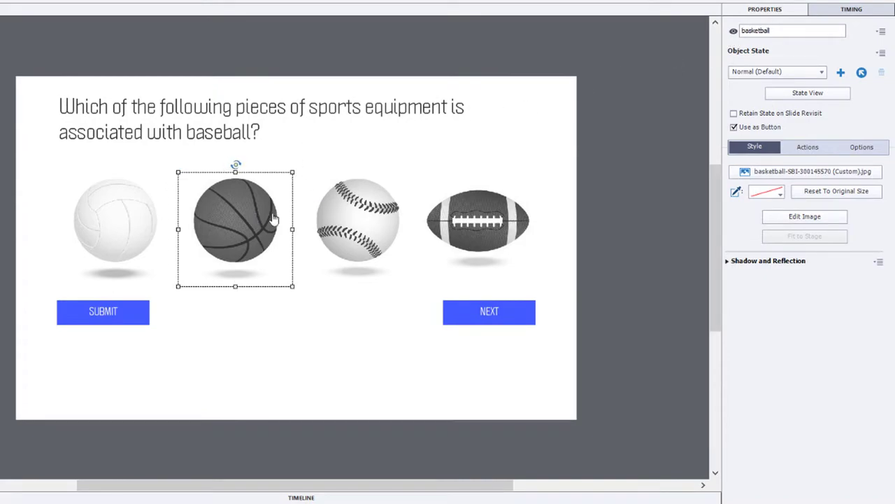
left_click(391, 217)
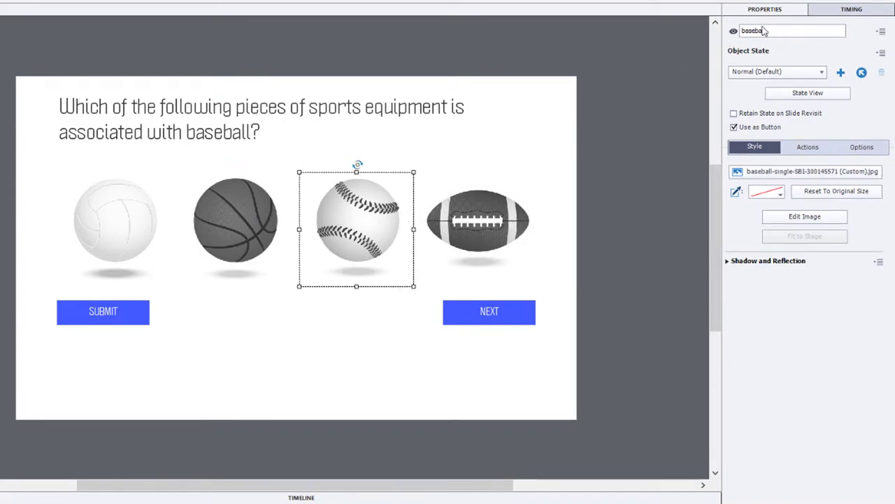
left_click(492, 220)
left_click(17, 219)
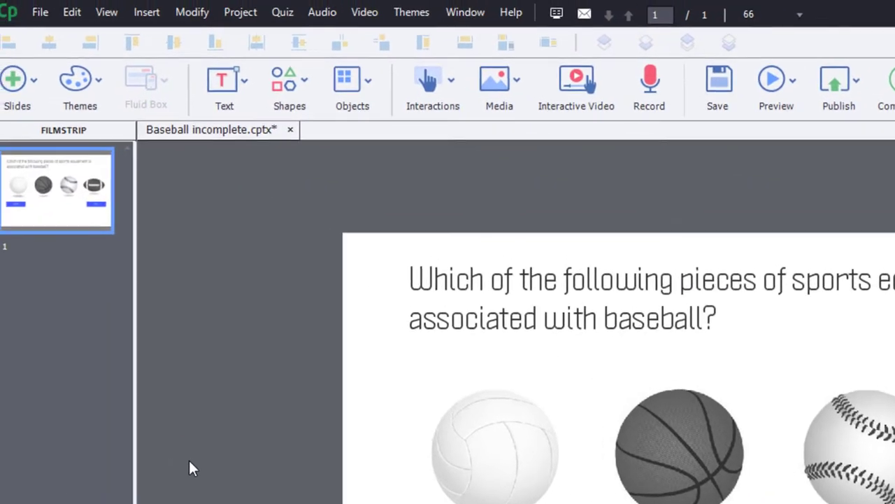
- Create a project user variable named _volleyball with no initial value
left_click(250, 15)
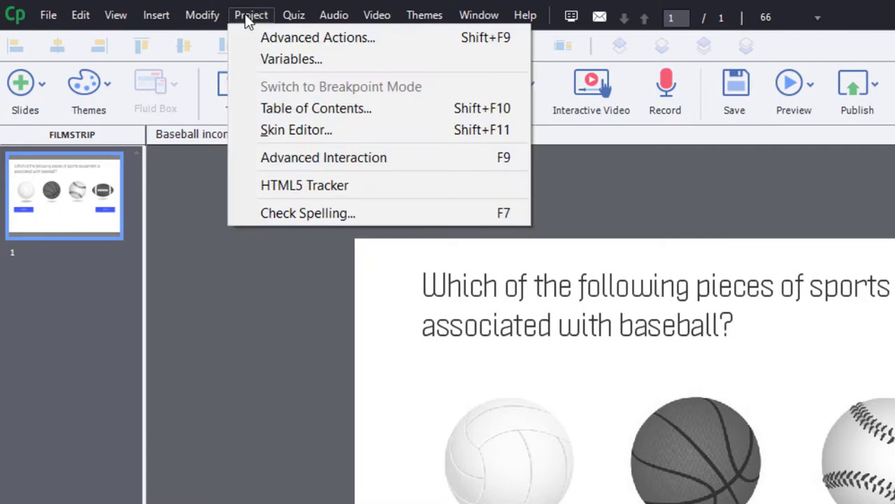
left_click(254, 59)
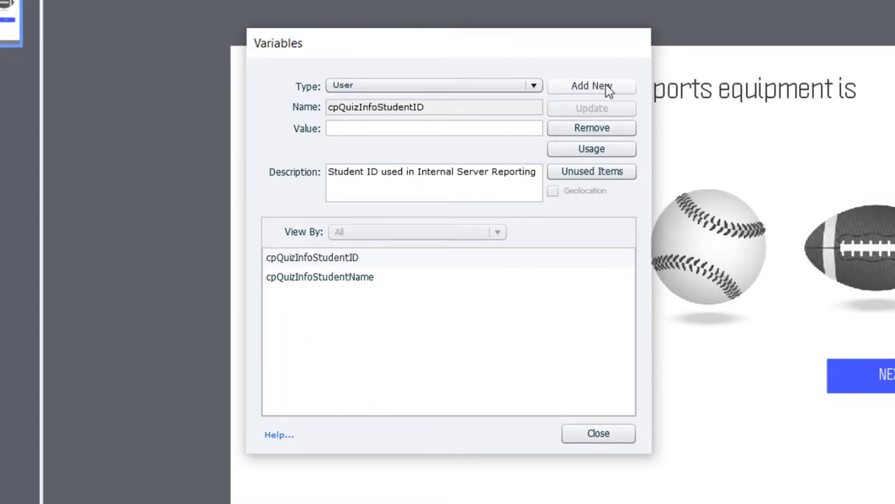
left_click(605, 87)
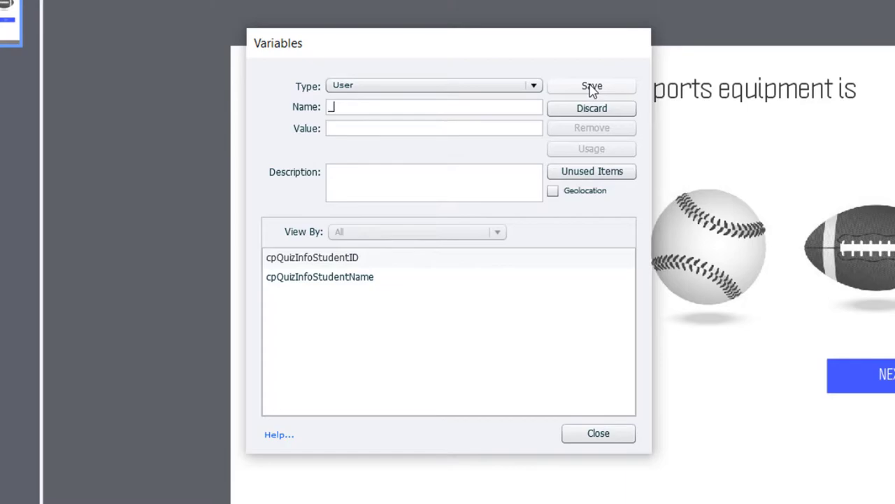
type("volleyball")
left_click(591, 87)
- Add a user variable named _basketball with an empty value
left_click(591, 87)
type("ba")
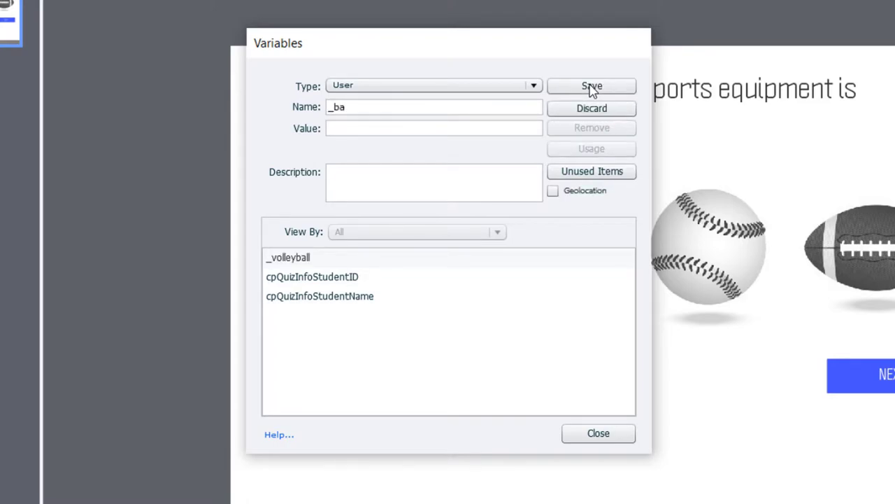
type("sketball")
left_click(591, 87)
- Add a user variable named _baseball with an empty value
left_click(591, 87)
type("bas")
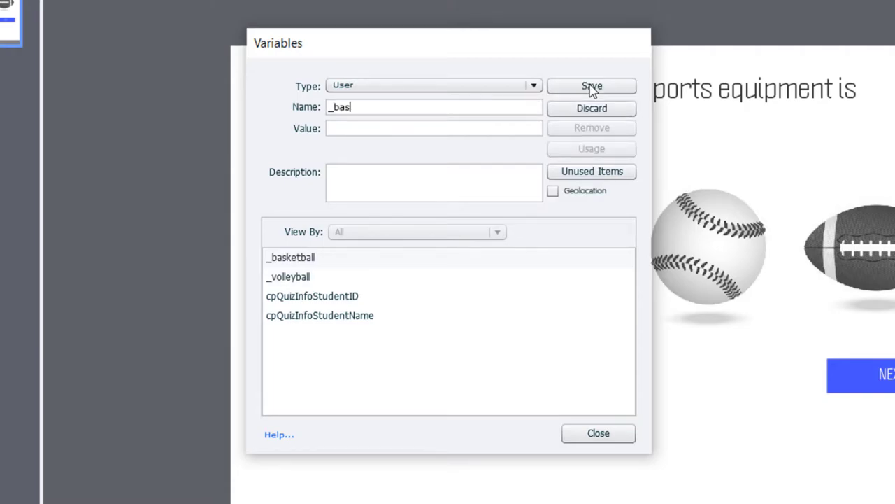
type("eball")
left_click(592, 86)
- Add a user variable named _football with an empty value and finish editing the variables
left_click(592, 87)
type("_")
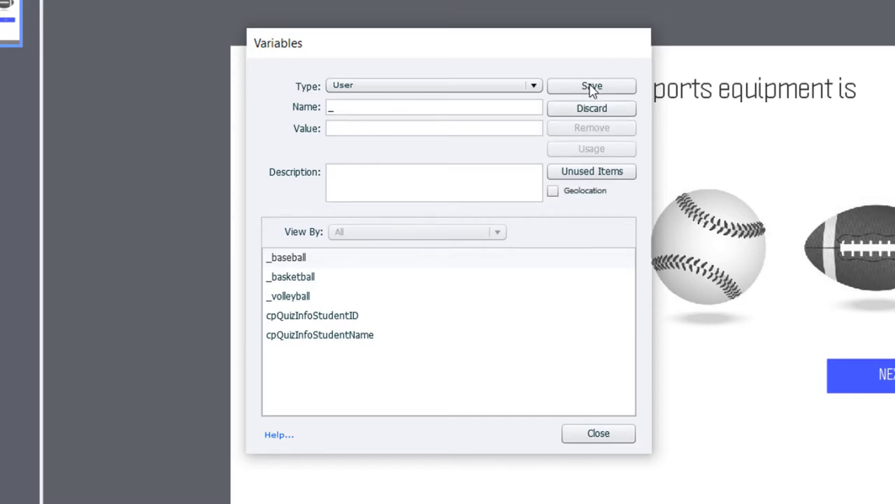
type("football")
left_click(592, 86)
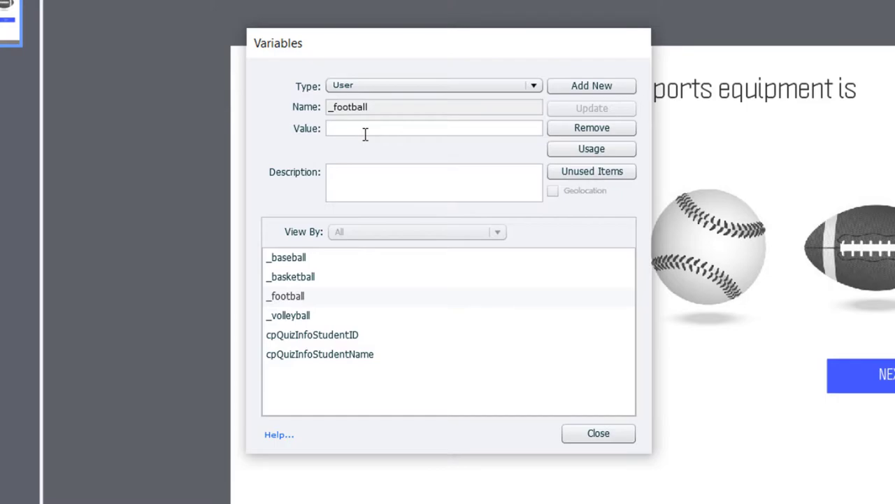
left_click(625, 434)
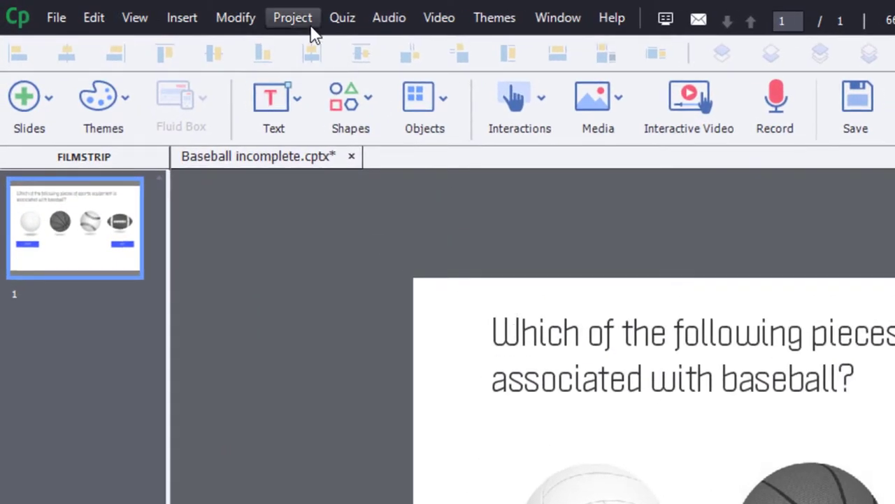
- Start a blank advanced action and name it volleyball
left_click(305, 27)
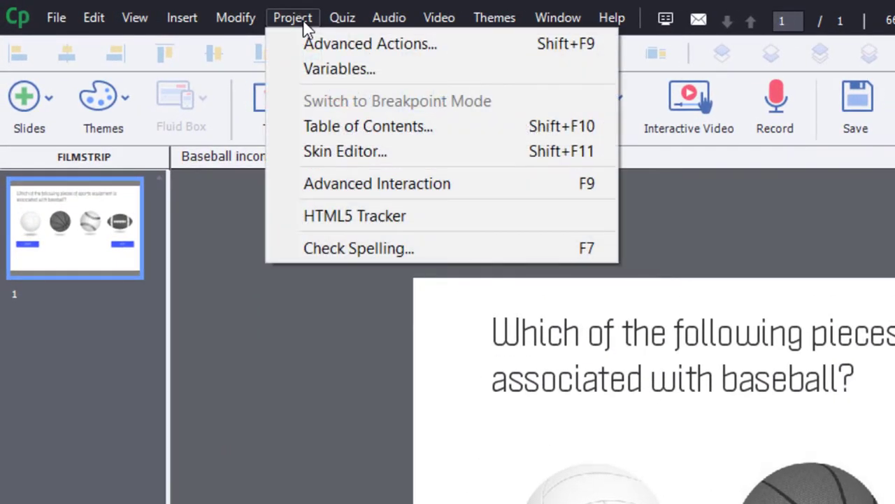
left_click(310, 50)
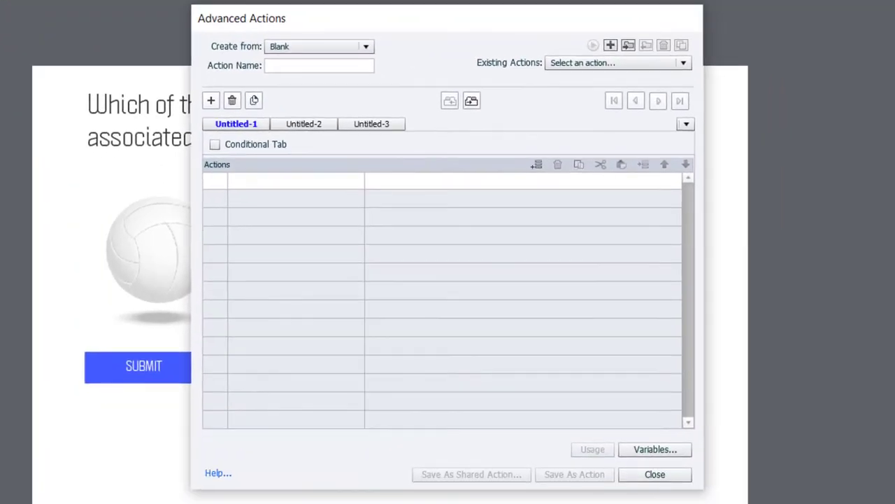
left_click(301, 63)
type("volleyball")
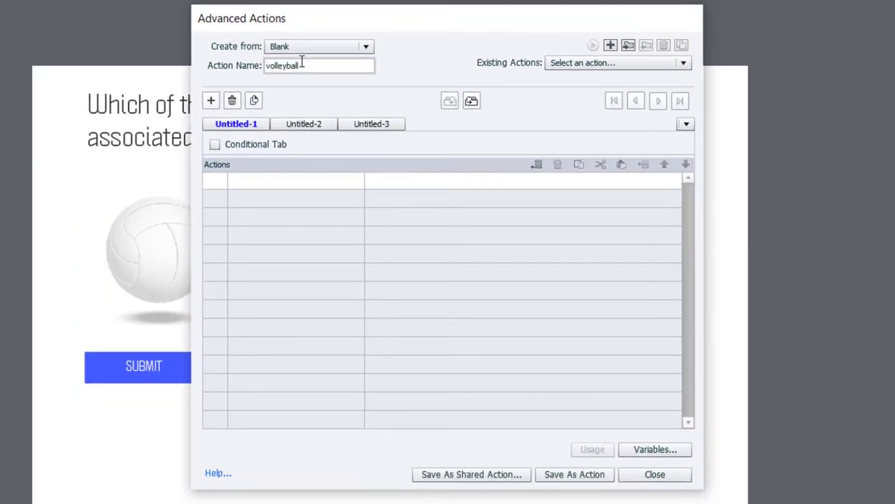
- Make the first command of the volleyball action assign the literal value 1 to the variable _volleyball
double_click(245, 180)
key("a")
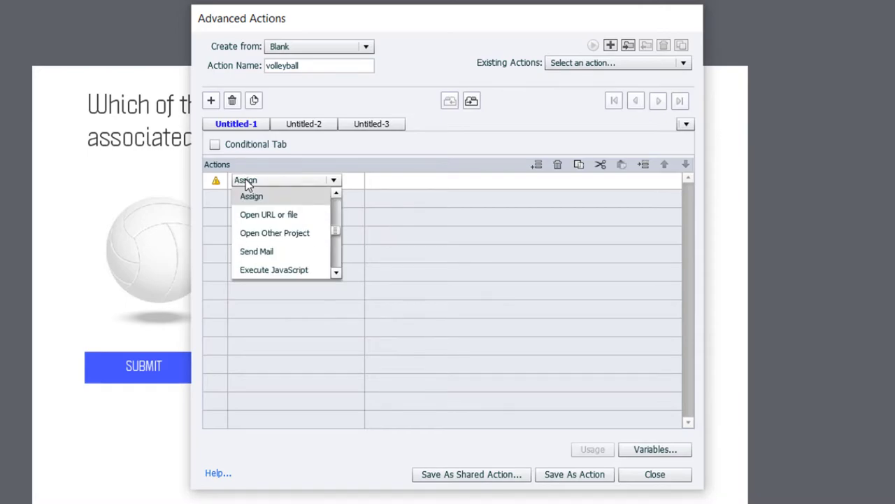
left_click(249, 195)
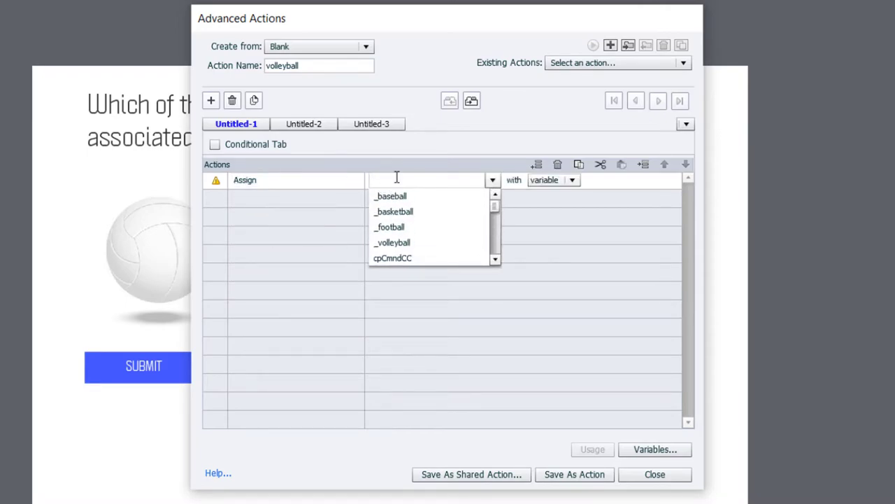
left_click(408, 242)
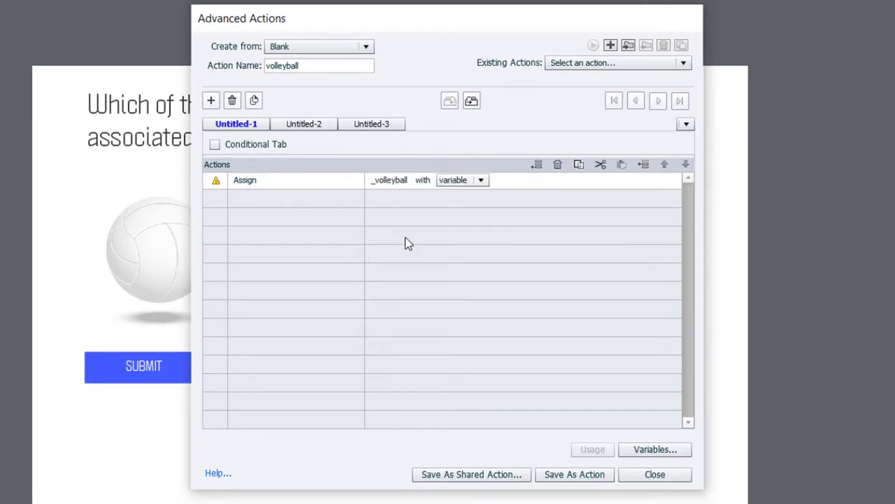
left_click(480, 179)
left_click(475, 206)
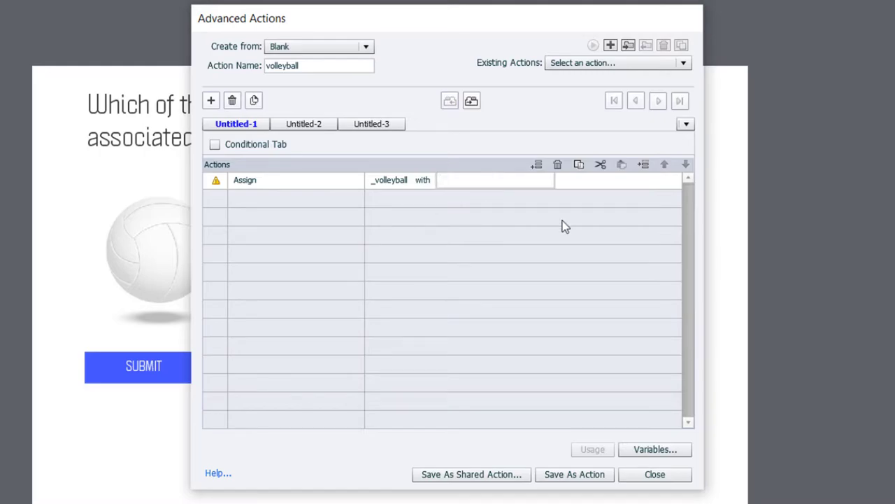
type("1")
key("Return")
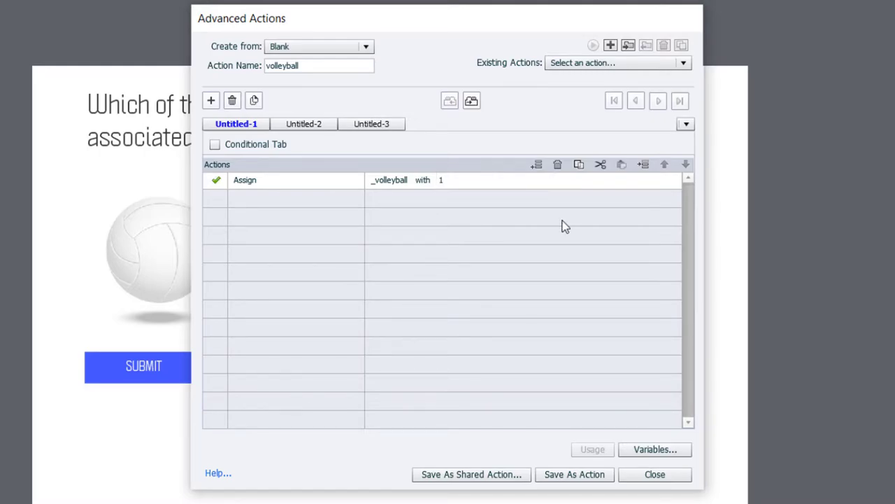
- Copy the _volleyball assign command and paste it into the next three empty rows of the action
key("ctrl+c")
left_click(515, 199)
left_click(623, 167)
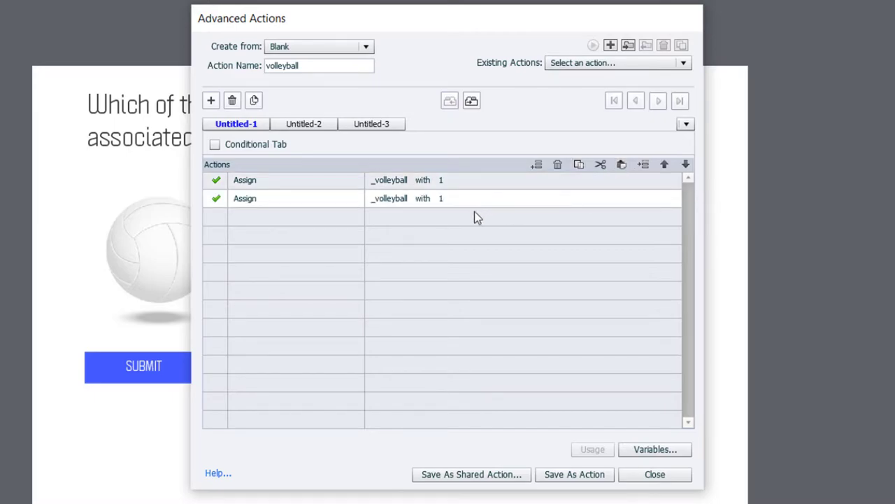
left_click(507, 215)
left_click(621, 166)
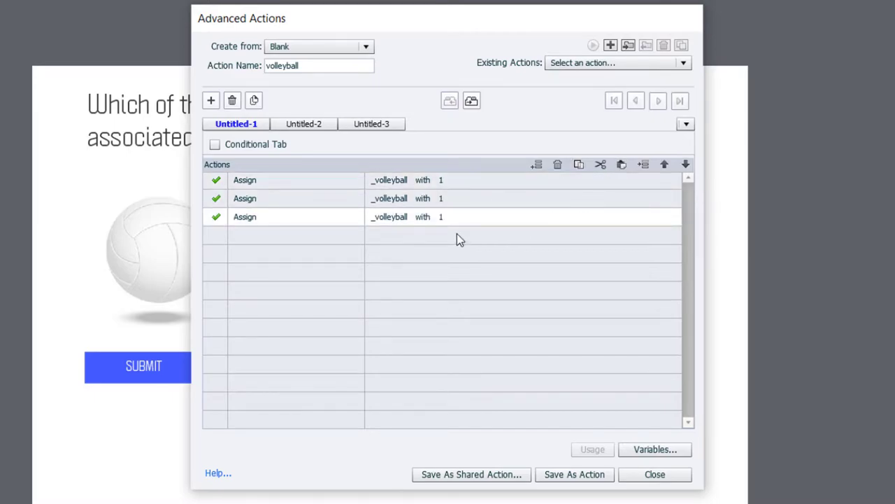
left_click(456, 235)
left_click(622, 165)
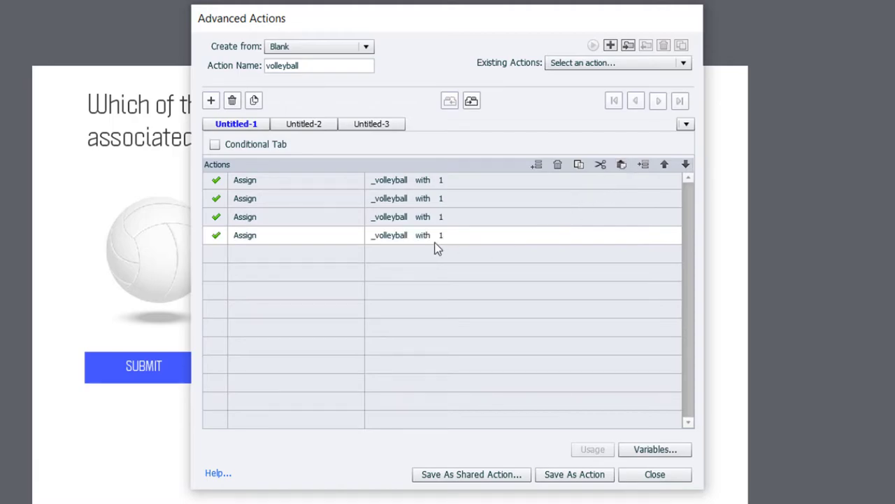
- Change the second assign command so it sets the variable _basketball to the literal value 0
left_click(397, 201)
type("bask")
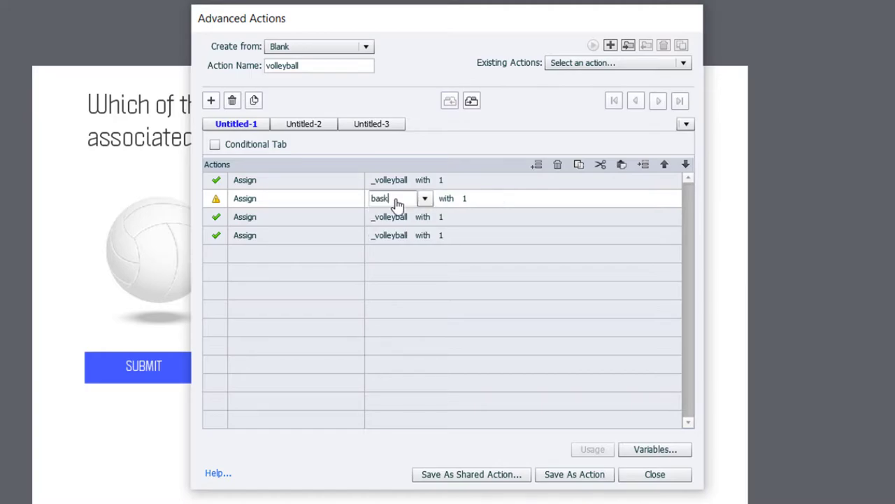
left_click(395, 214)
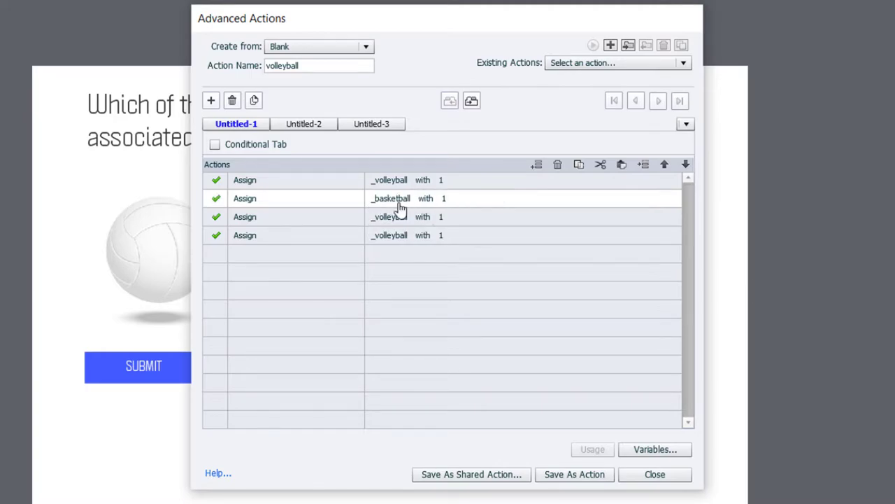
left_click(443, 202)
left_click(466, 202)
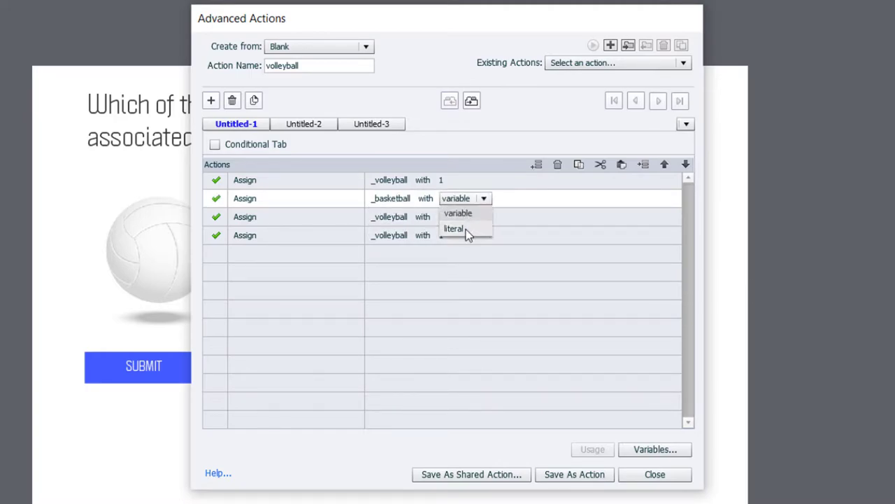
left_click(469, 234)
type("0")
key("Return")
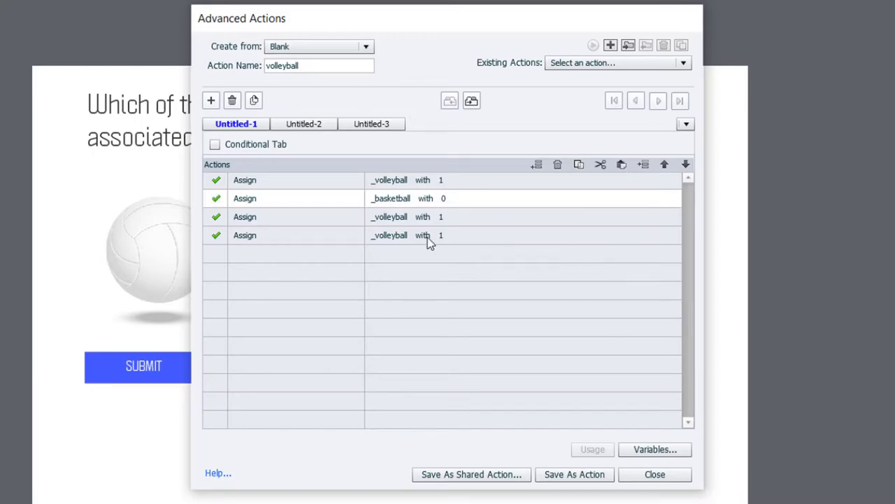
- Change the third assign command so it sets the variable _baseball to the literal value 0
left_click(386, 225)
left_click(406, 217)
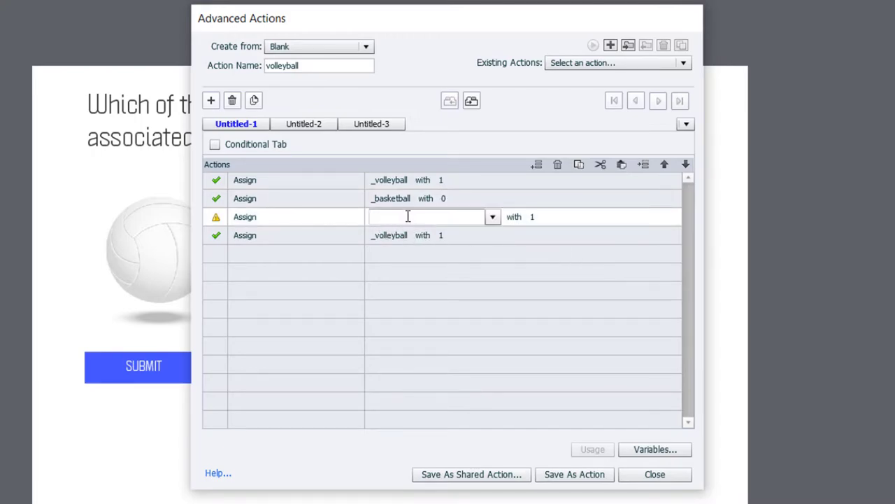
type("base")
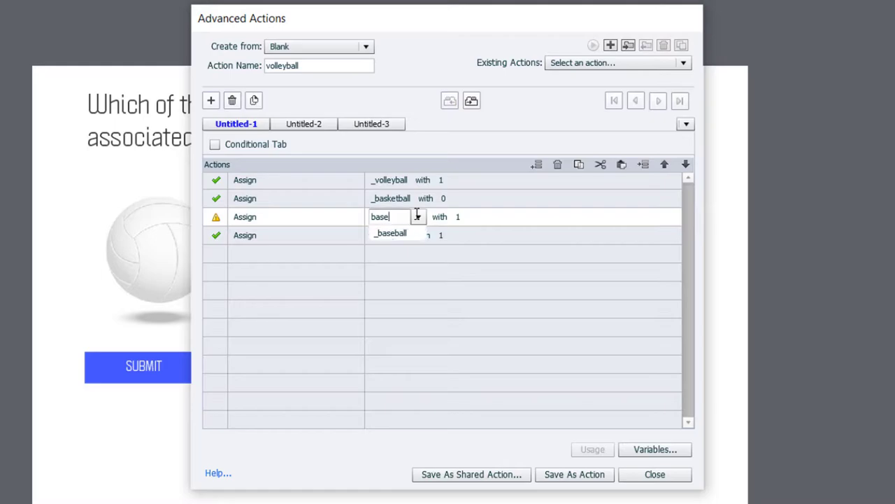
key("Return")
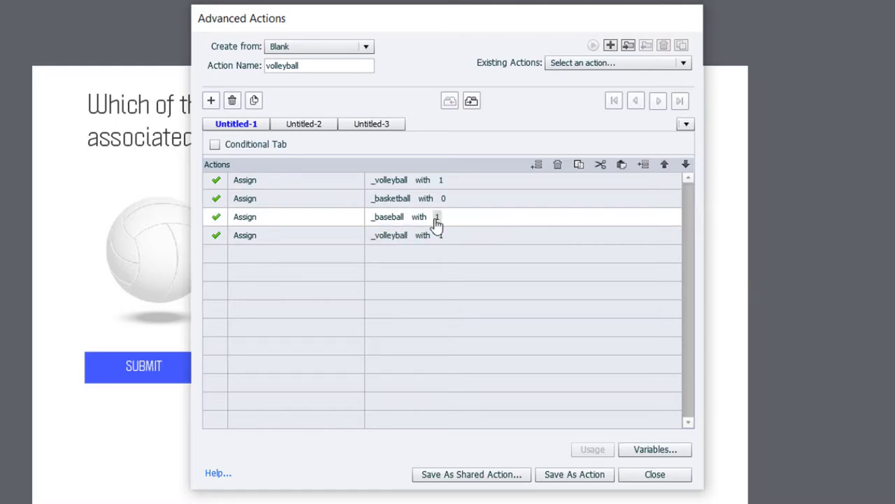
left_click(437, 216)
left_click(477, 217)
left_click(470, 244)
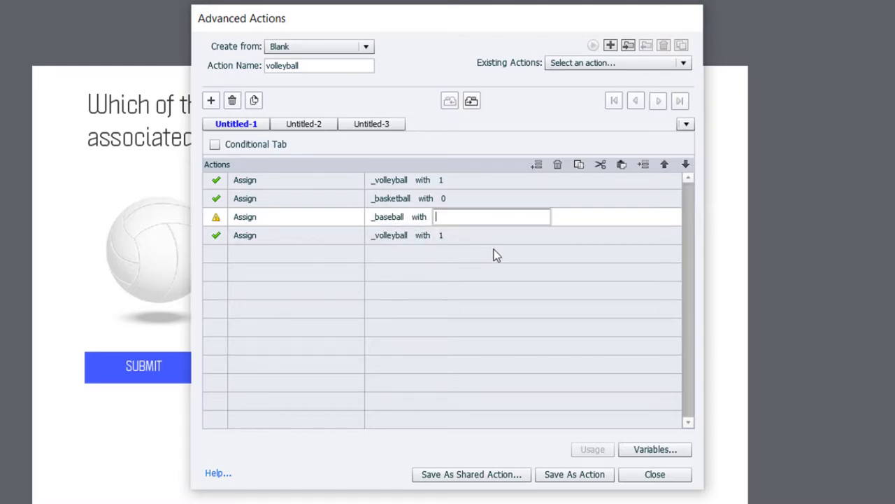
type("0")
key("Return")
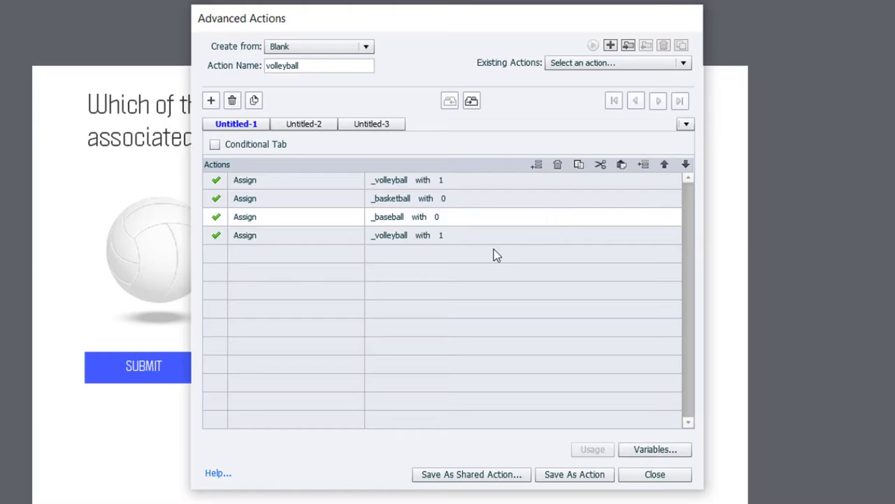
- Change the fourth assign command so it sets the variable _football to the literal value 0
left_click(393, 238)
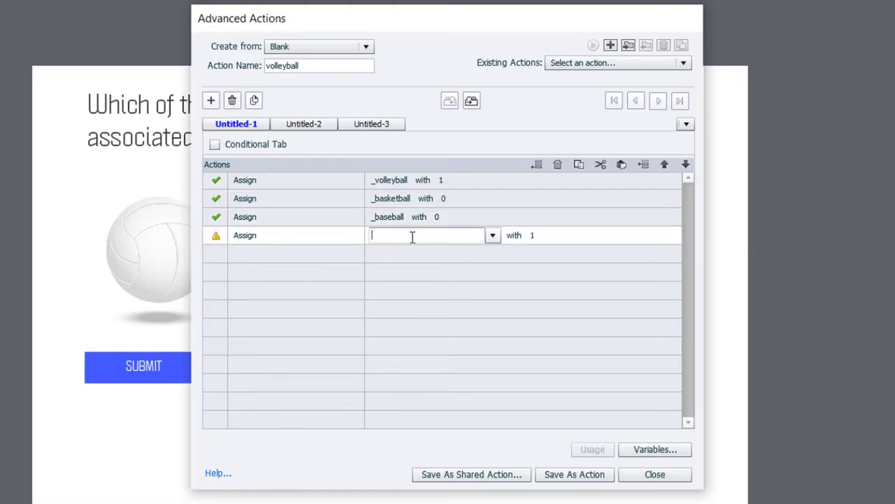
type("foot")
key("Return")
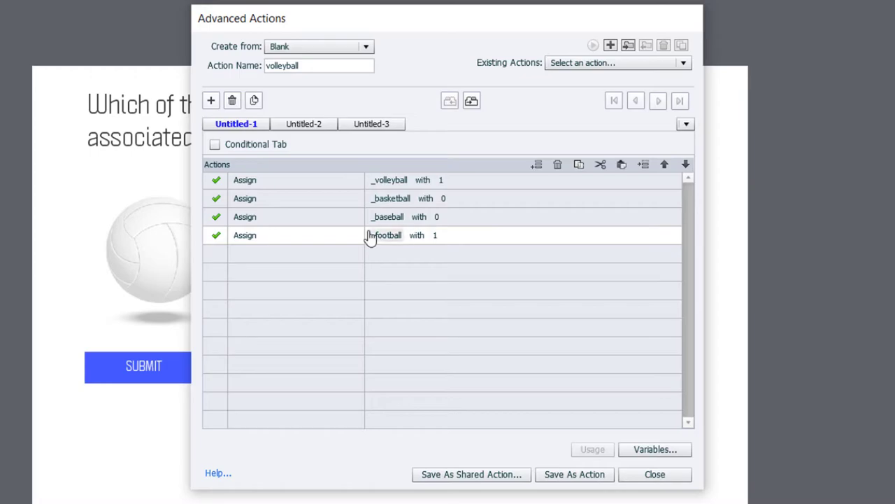
left_click(434, 235)
left_click(470, 237)
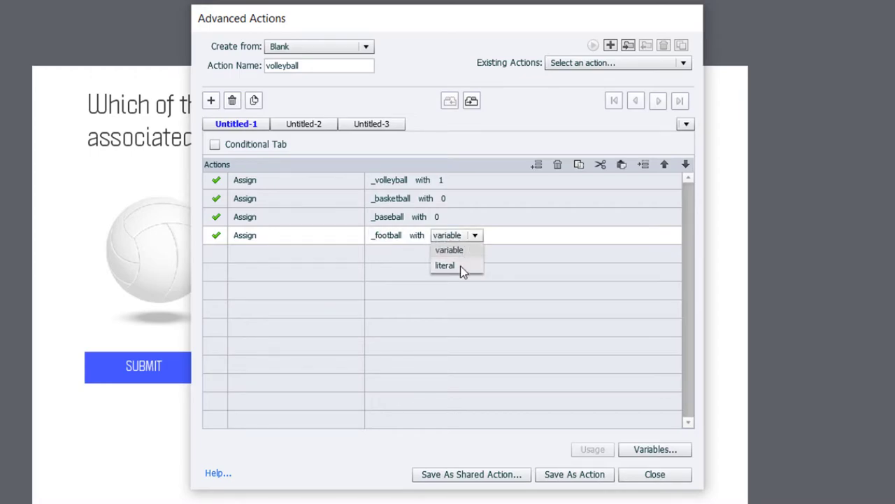
left_click(461, 268)
type("0")
key("Return")
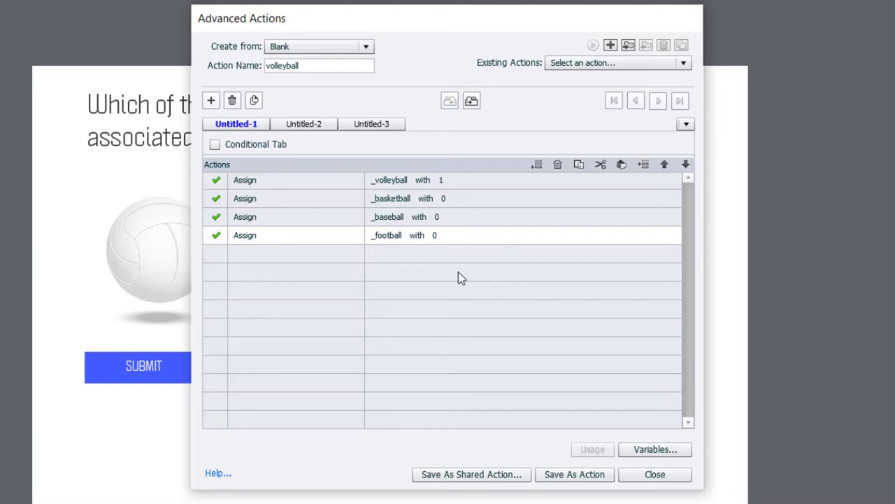
- Add a Change State of command below the assignments that switches the volleyball object to its selected state
left_click(250, 256)
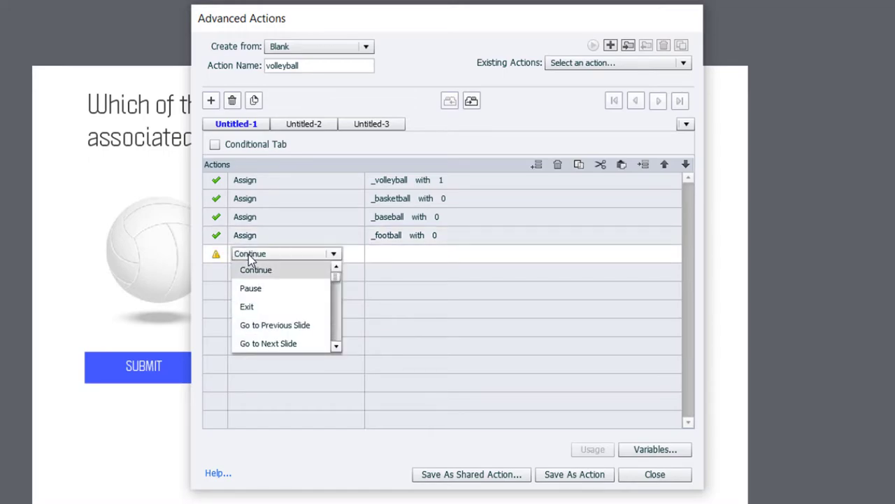
scroll(253, 280, "down", 5)
left_click(261, 266)
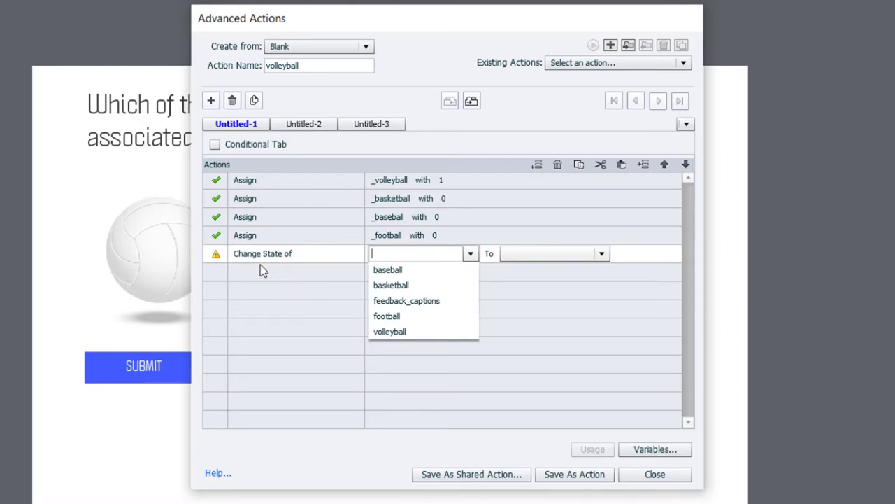
left_click(388, 332)
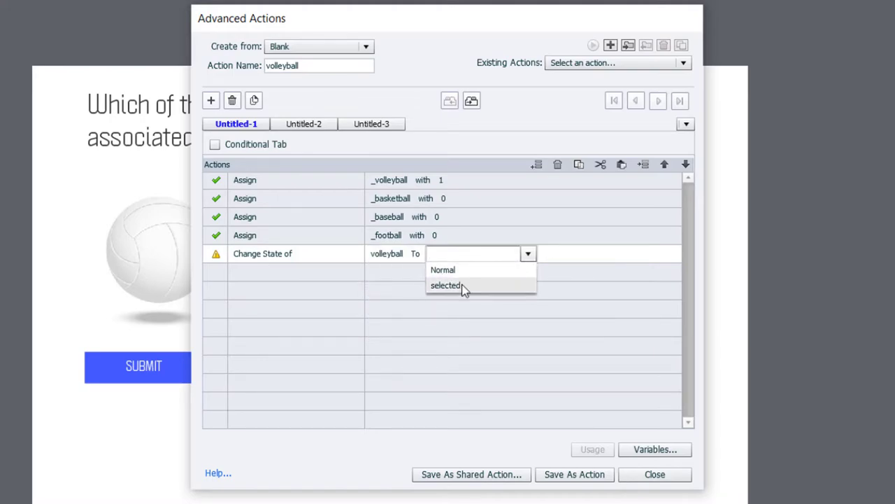
left_click(461, 286)
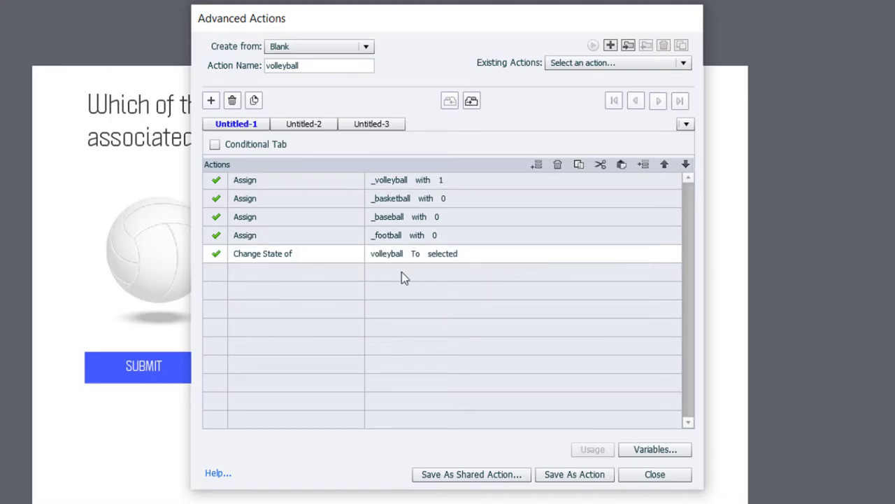
- Paste three copies of the volleyball state change command into the rows directly below it
left_click(454, 276)
left_click(621, 166)
left_click(457, 289)
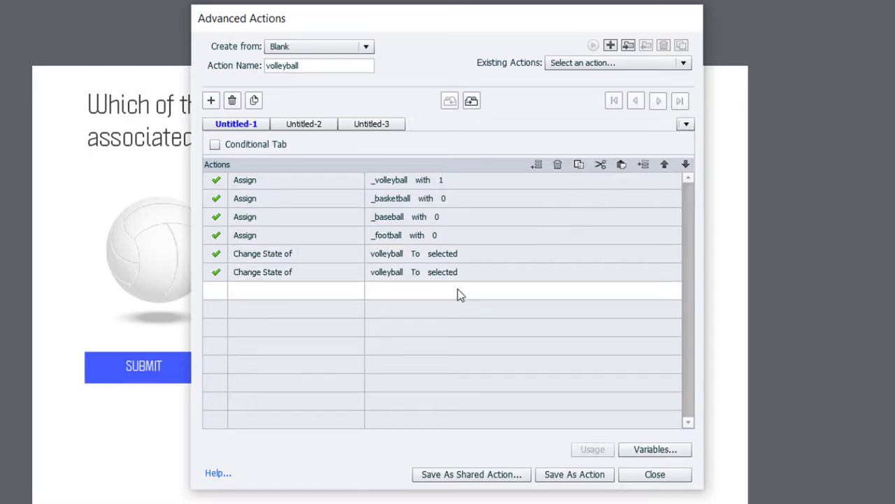
left_click(623, 165)
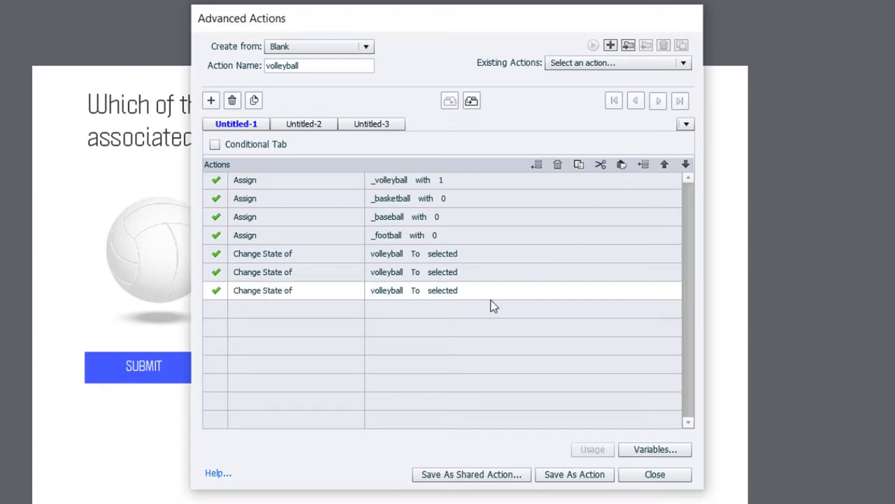
left_click(430, 309)
left_click(622, 167)
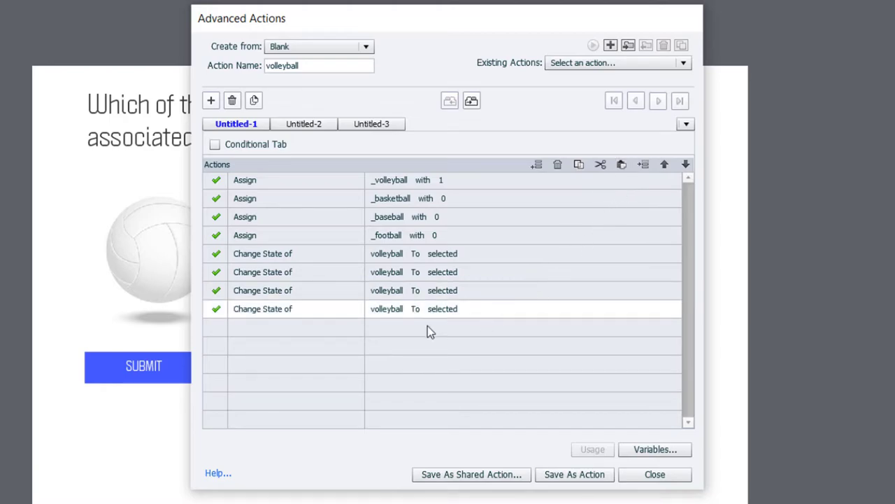
- Edit the three copied state changes to return basketball, baseball and football, in that order, to the Normal state
left_click(389, 277)
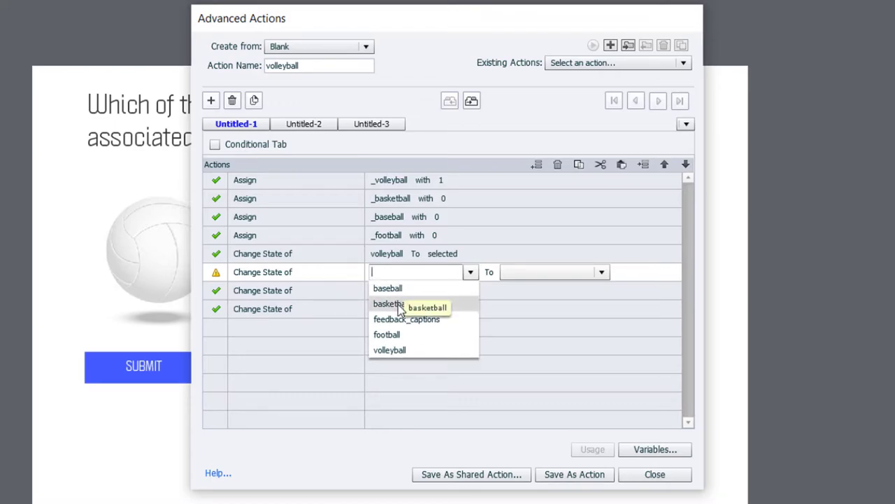
left_click(389, 303)
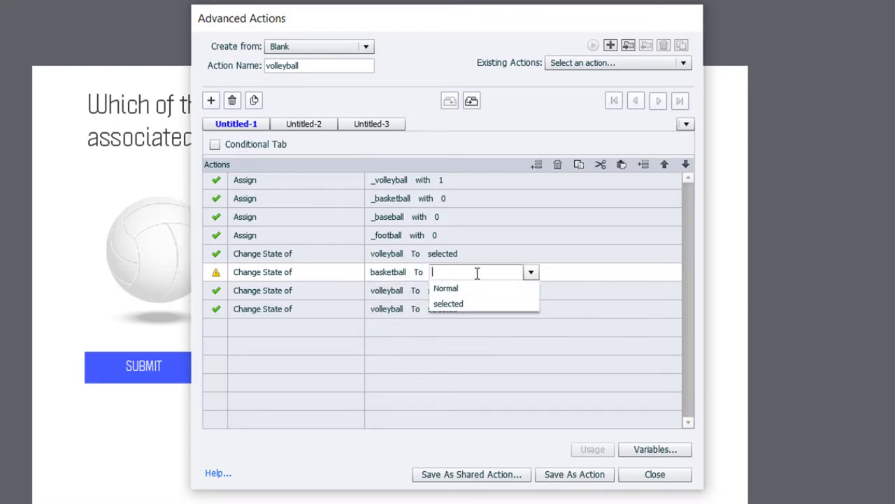
left_click(461, 289)
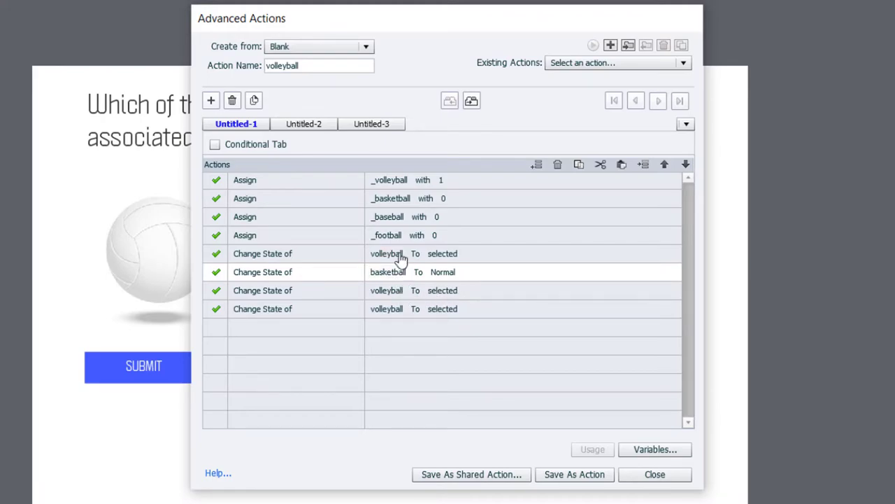
left_click(394, 295)
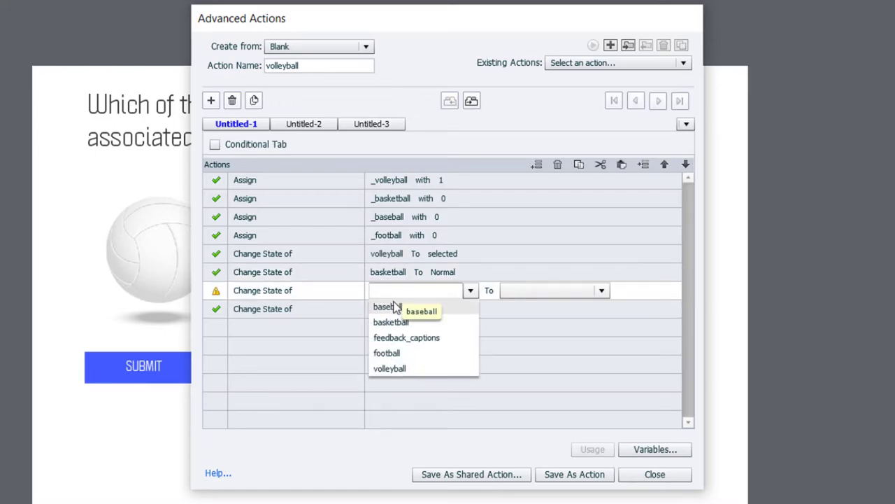
left_click(396, 308)
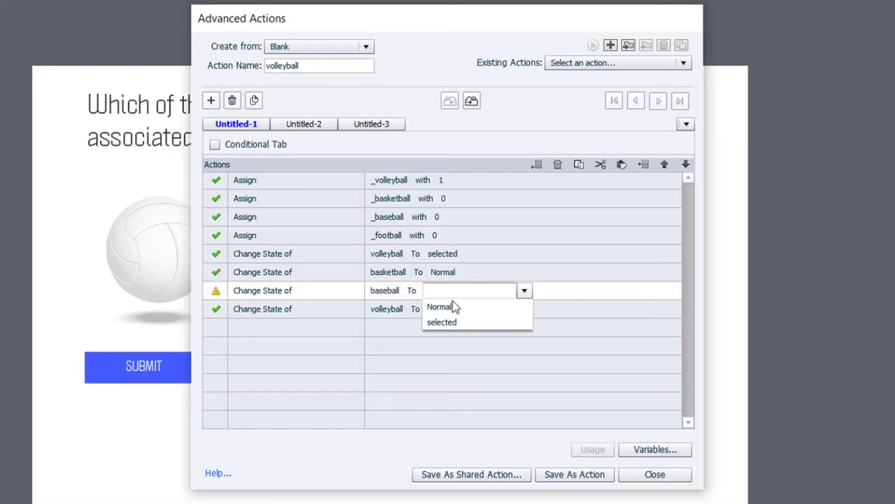
left_click(468, 312)
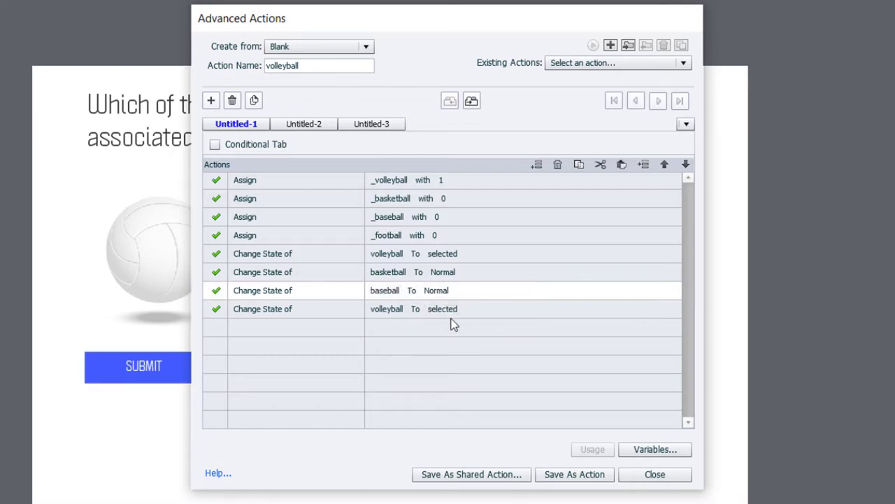
left_click(390, 316)
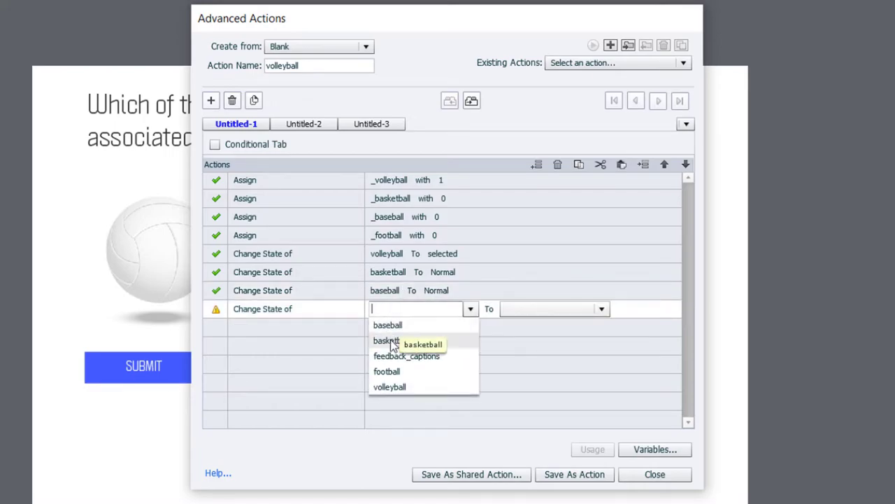
left_click(397, 371)
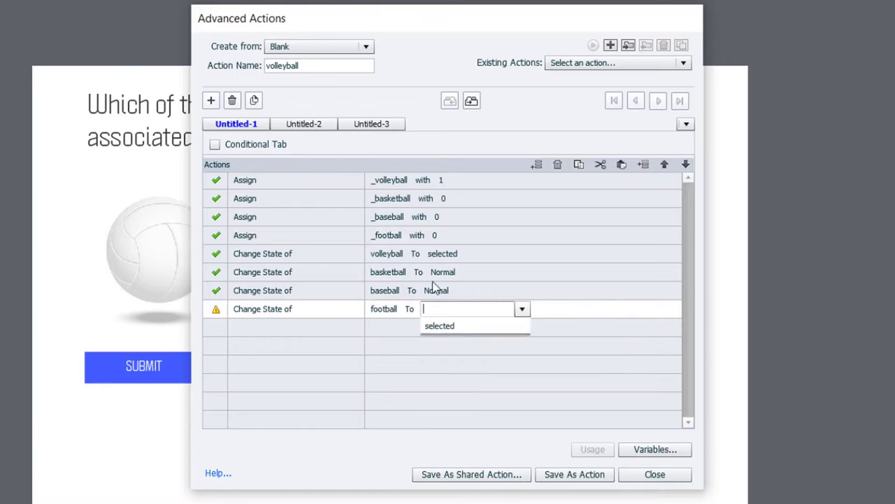
left_click(458, 322)
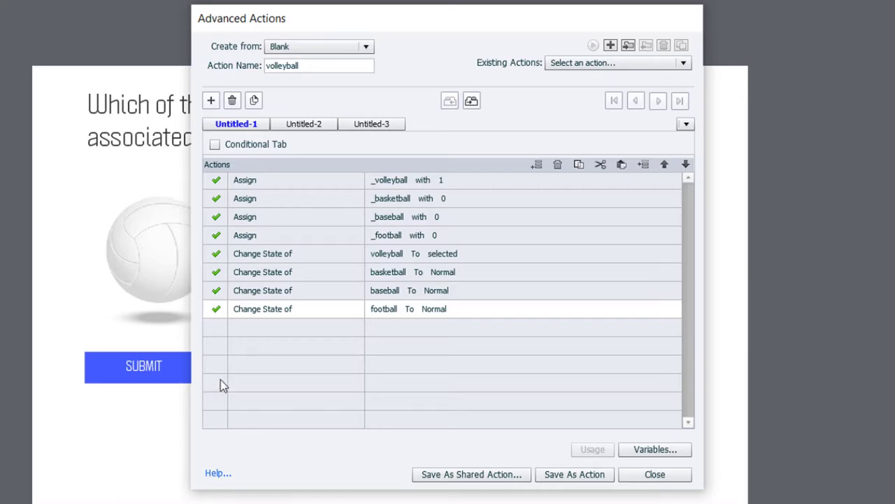
- Add a Change State of command that returns feedback_captions to Normal, and save the volleyball action
double_click(251, 328)
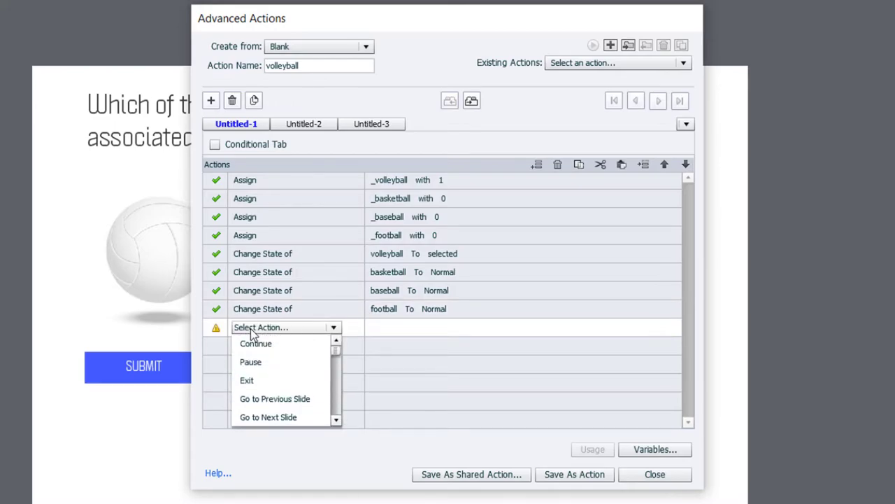
key("c")
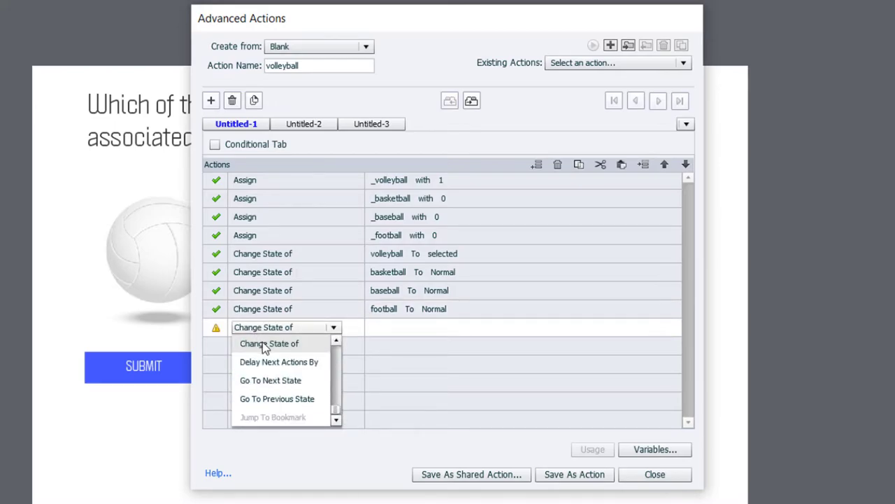
left_click(262, 341)
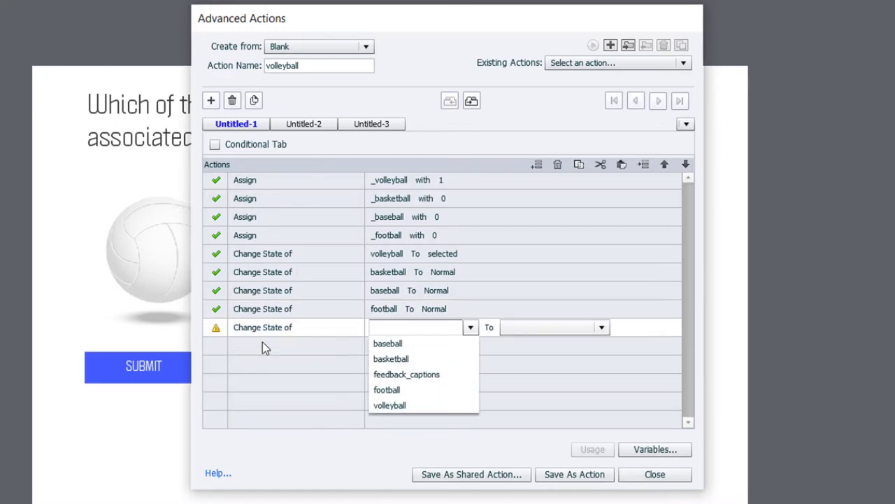
left_click(412, 375)
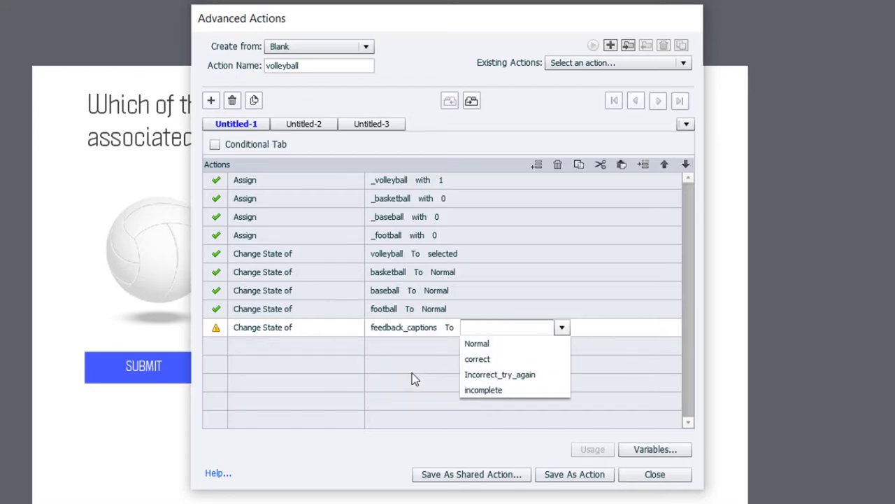
left_click(496, 343)
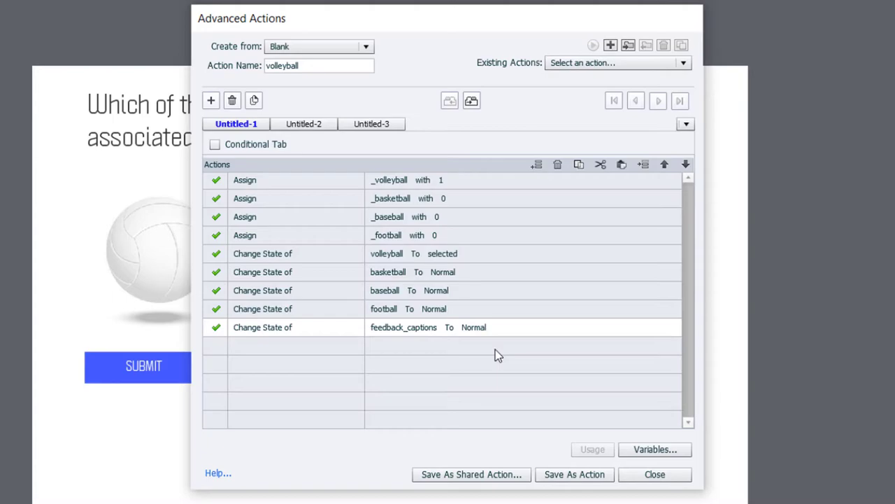
left_click(560, 476)
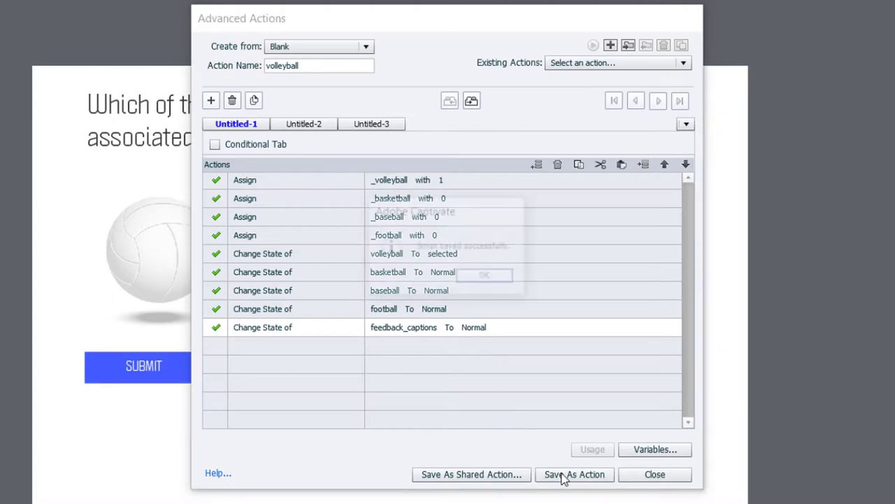
left_click(489, 276)
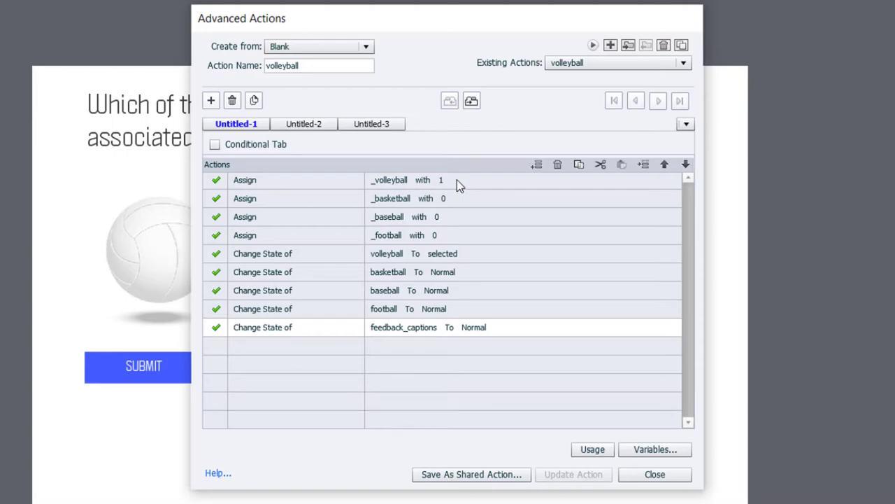
- Duplicate the volleyball action and name the copy basketball
left_click(682, 46)
left_click_drag(354, 65, 105, 56)
type("basketba")
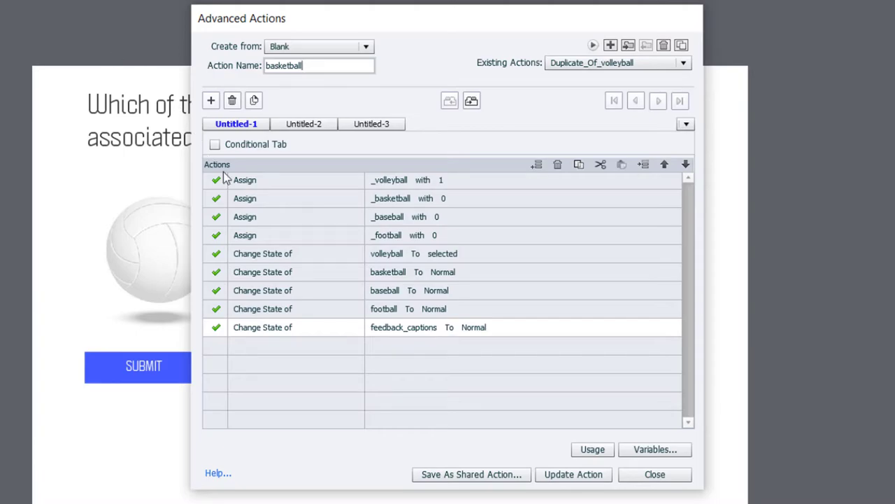
- In the basketball action, assign the literal value 0 to _volleyball and the literal value 1 to _basketball
left_click(446, 185)
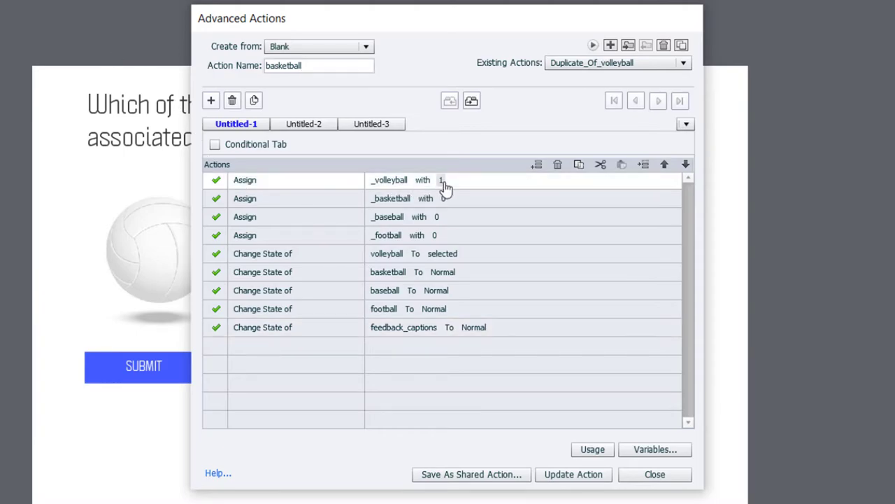
left_click(459, 183)
left_click(460, 207)
type("0")
left_click(445, 199)
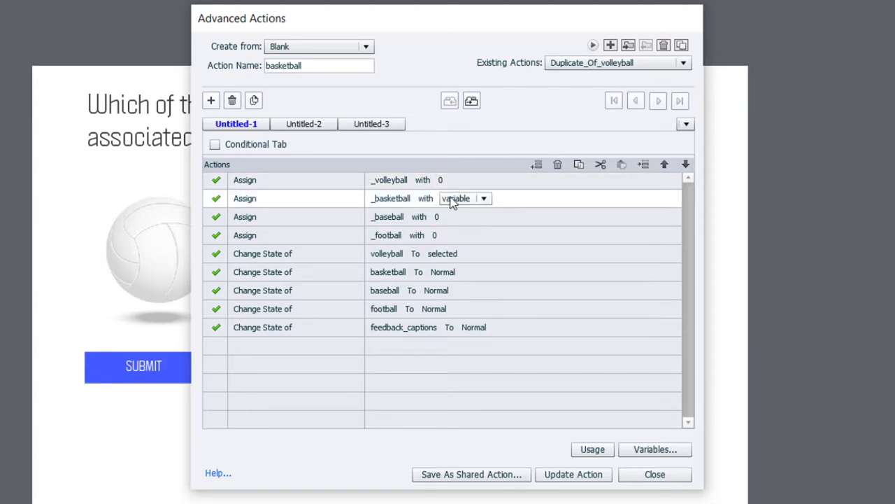
left_click(459, 198)
left_click(459, 226)
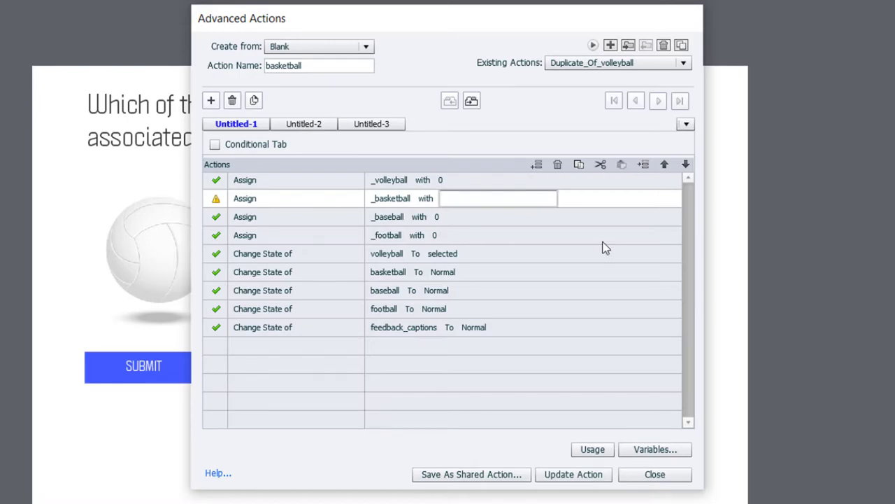
type("1")
key("Return")
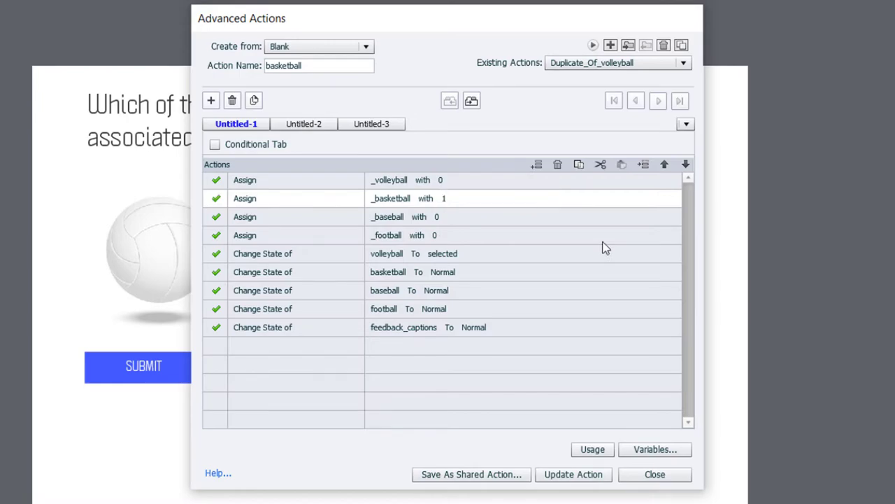
- Set the volleyball state change to Normal and the basketball one to selected, and update the basketball action
left_click(448, 267)
left_click(455, 257)
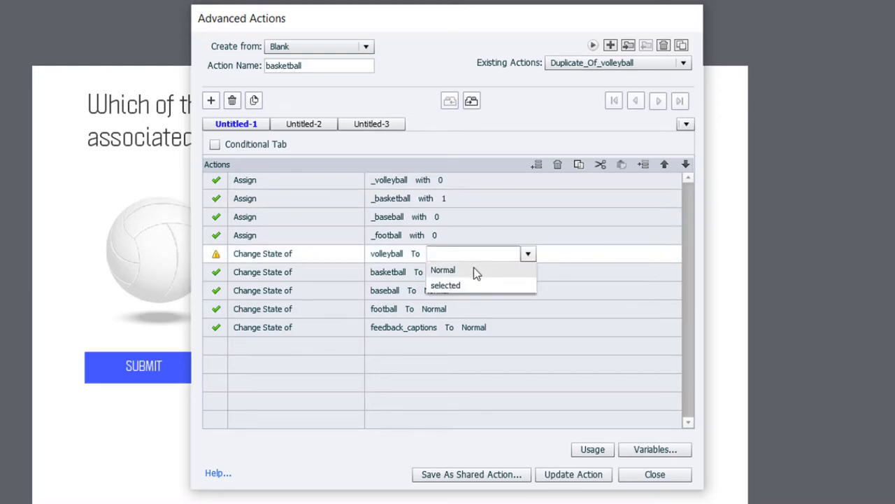
left_click(474, 267)
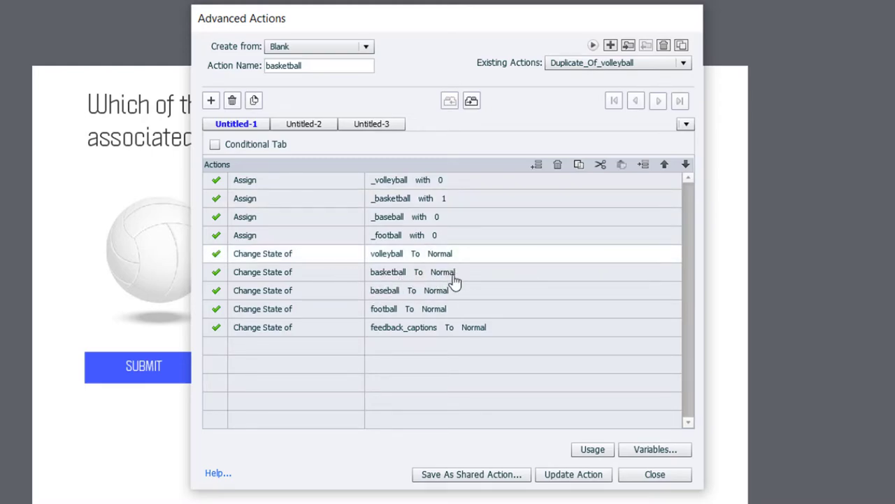
left_click(456, 274)
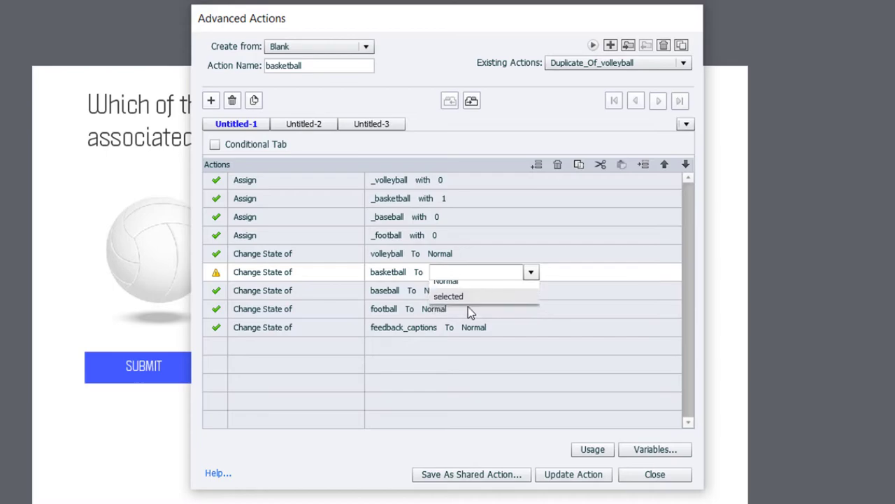
left_click(468, 302)
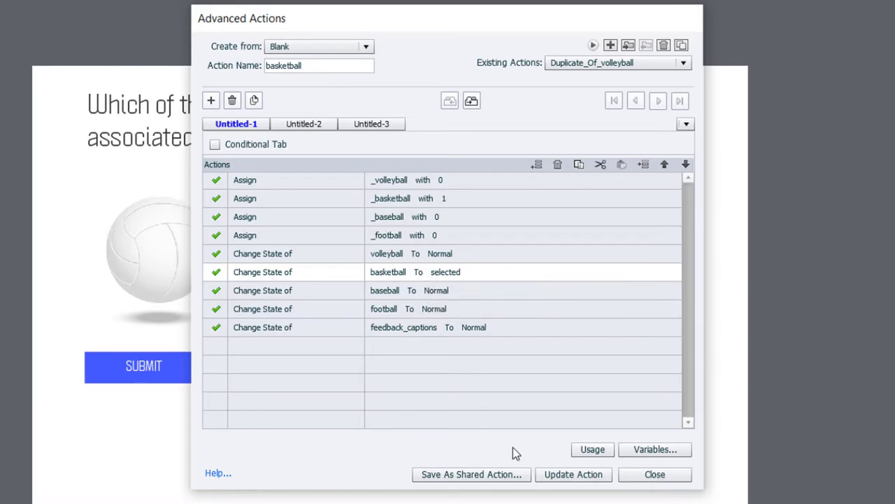
left_click(590, 476)
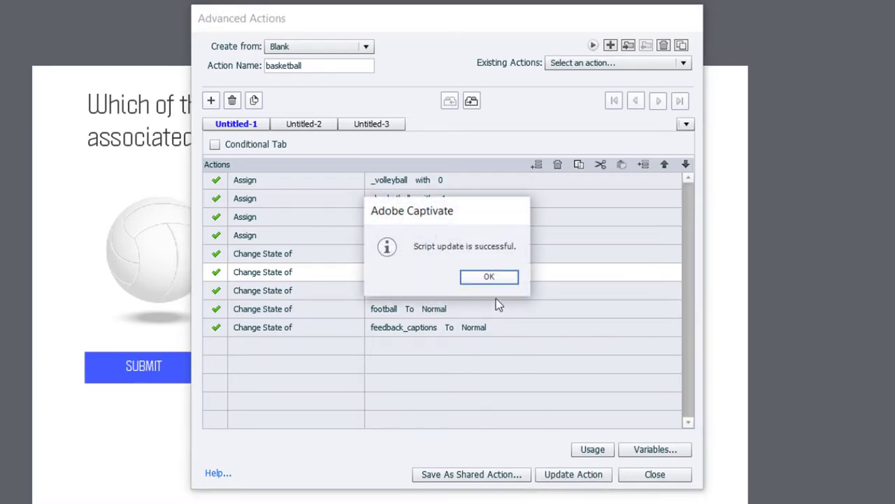
left_click(494, 279)
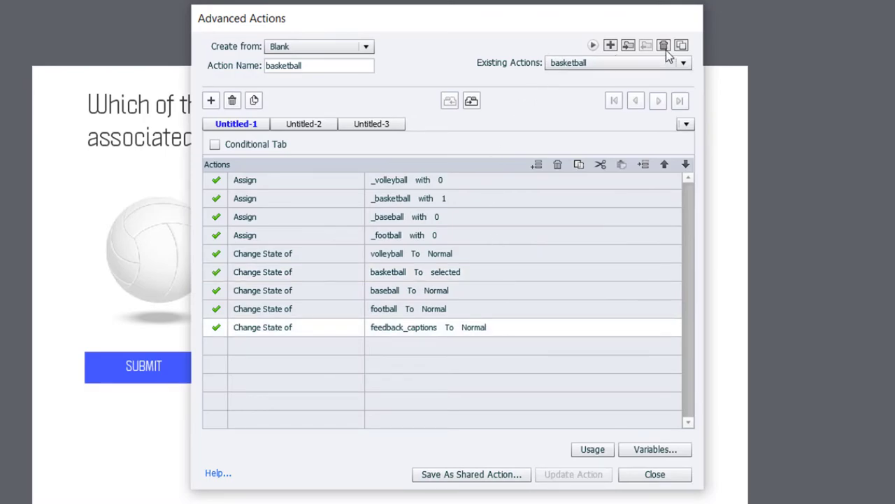
- Duplicate the basketball action and name the copy Baseball
left_click(682, 45)
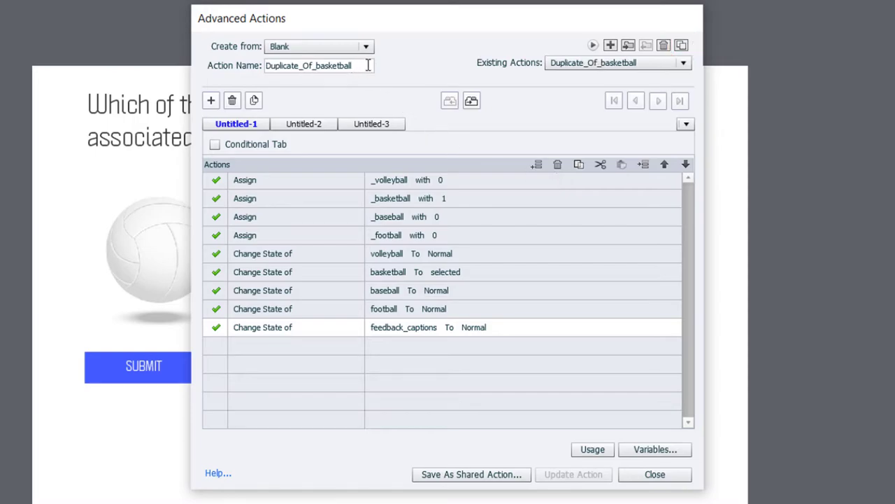
double_click(315, 65)
type("Baseball")
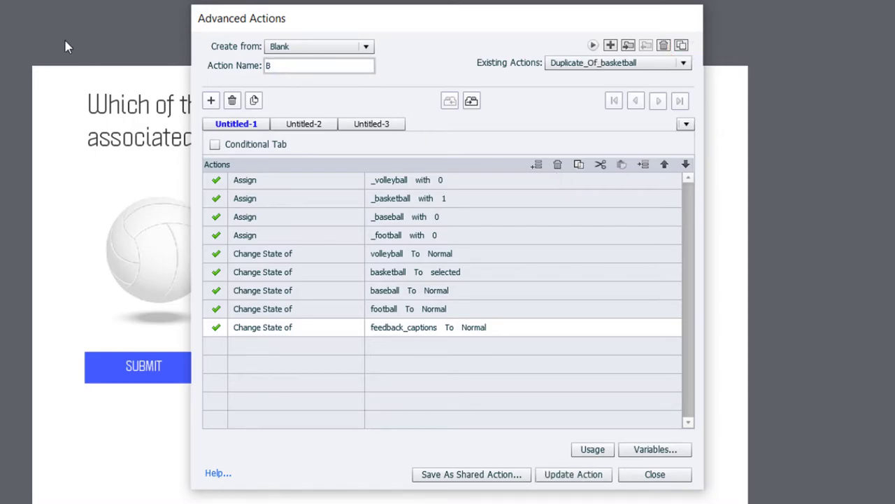
- In the Baseball action, assign the literal value 0 to _basketball and the literal value 1 to _baseball
left_click(447, 200)
left_click(454, 203)
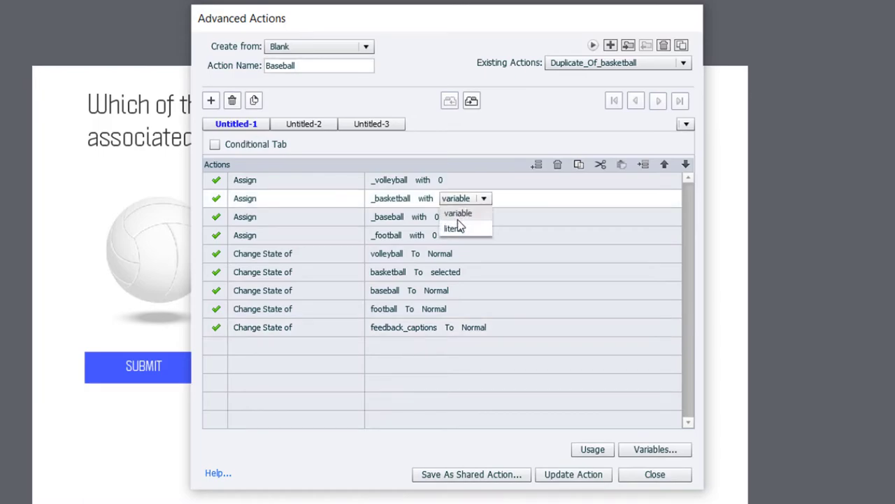
left_click(472, 225)
type("0")
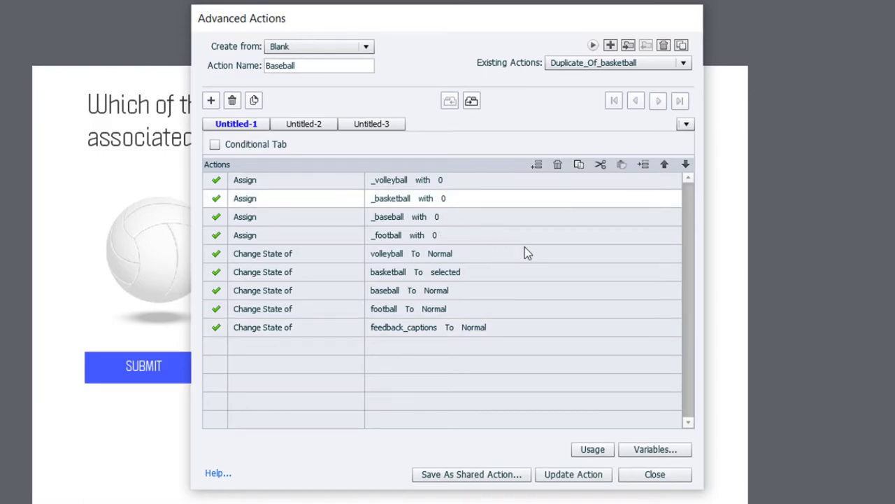
left_click(442, 221)
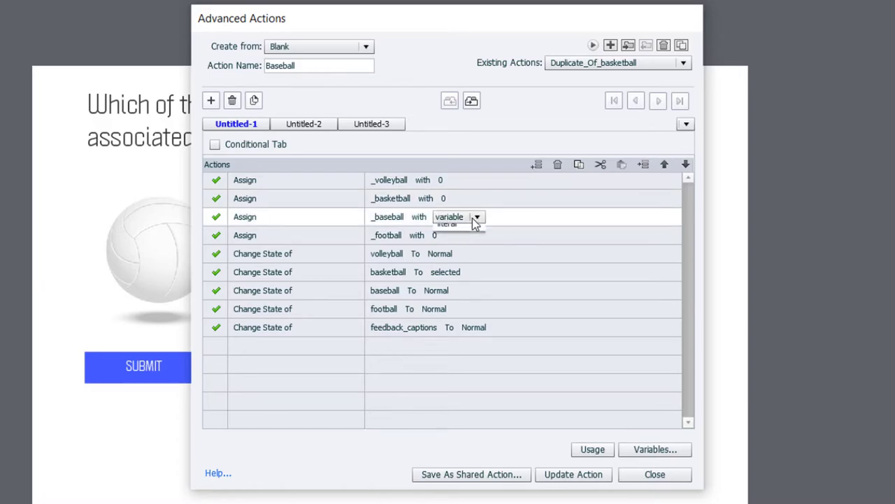
left_click(472, 219)
left_click(468, 247)
type("1")
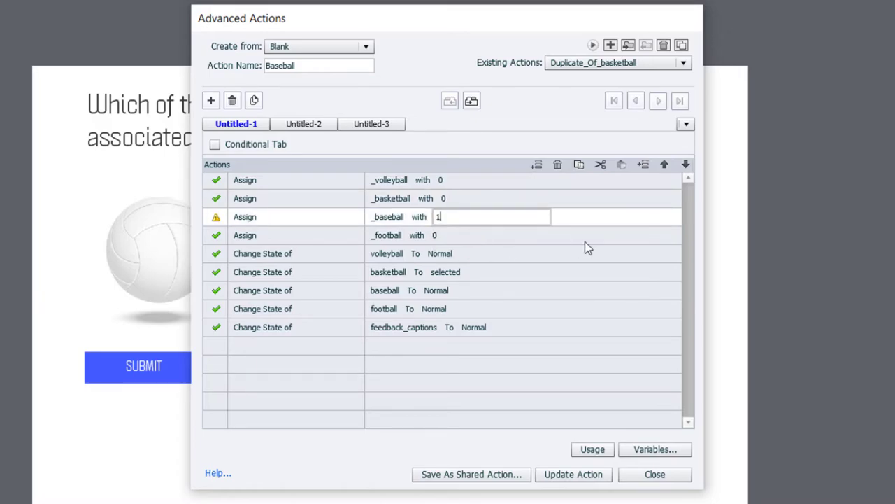
key("Return")
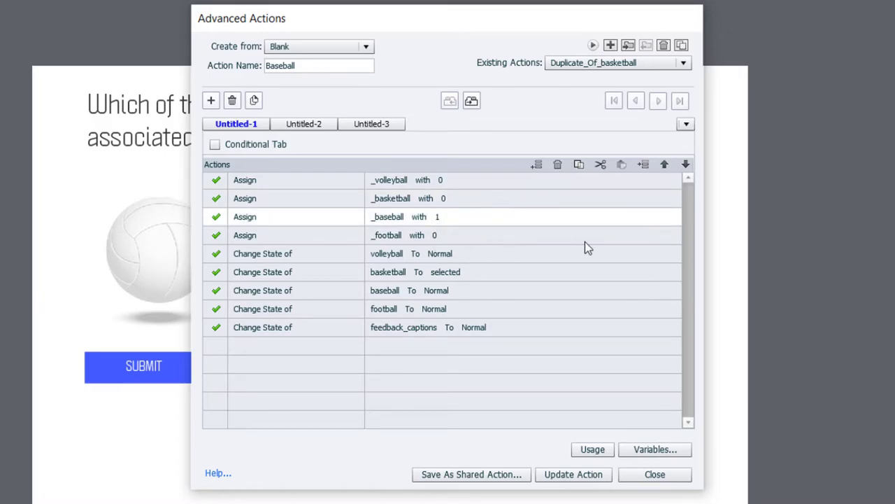
- Set the basketball state change to Normal and the baseball one to selected, and update the Baseball action
left_click(461, 277)
left_click(461, 277)
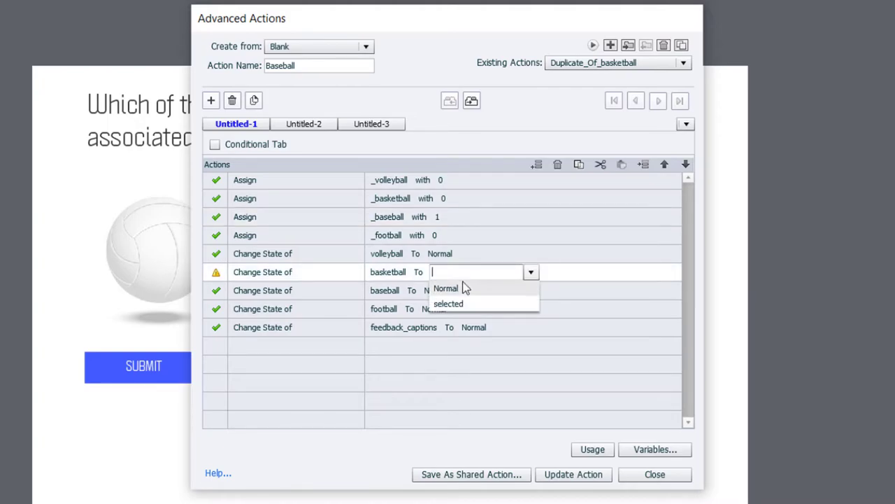
left_click(461, 287)
left_click(439, 295)
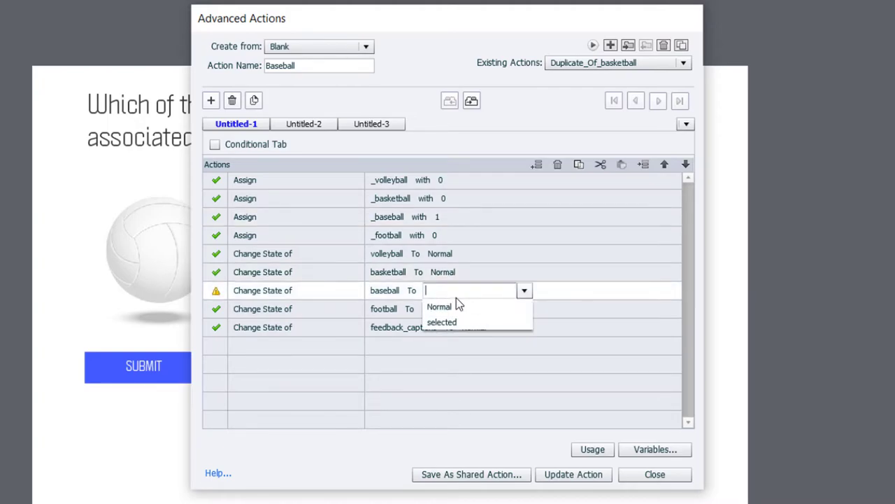
left_click(466, 322)
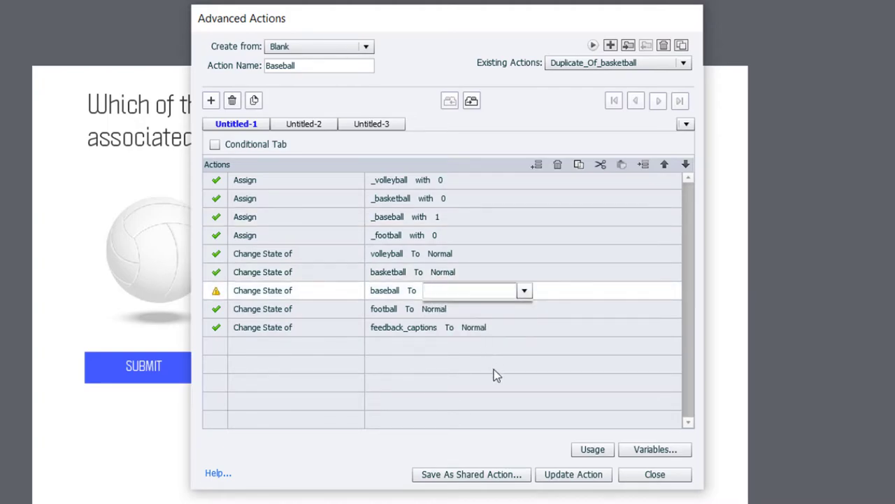
left_click(570, 479)
left_click(504, 276)
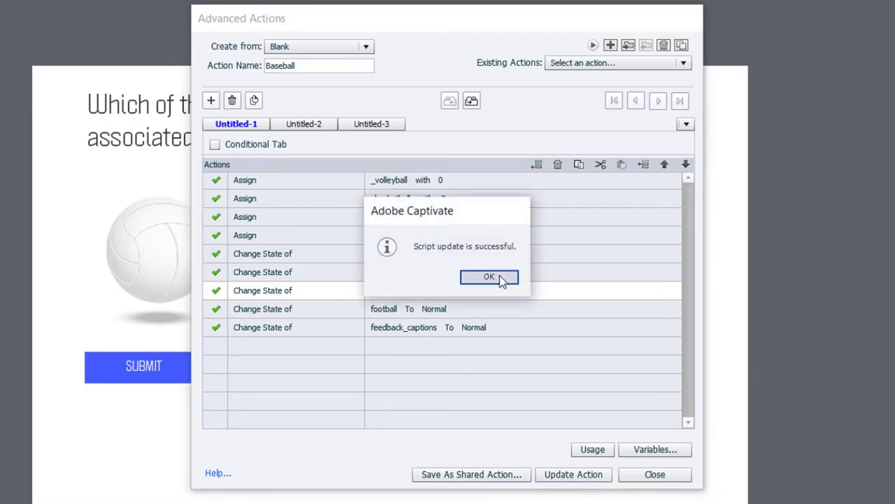
- Duplicate the Baseball action and name the copy Football
left_click(681, 45)
left_click_drag(352, 64, 119, 62)
type("Football")
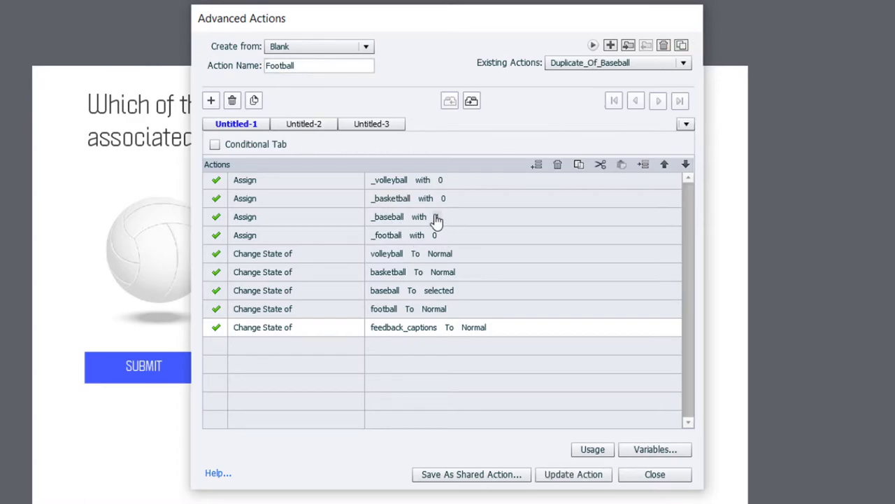
- In the Football action, assign the literal value 0 to _baseball and the literal value 1 to _football
left_click(437, 217)
left_click(456, 218)
left_click(459, 247)
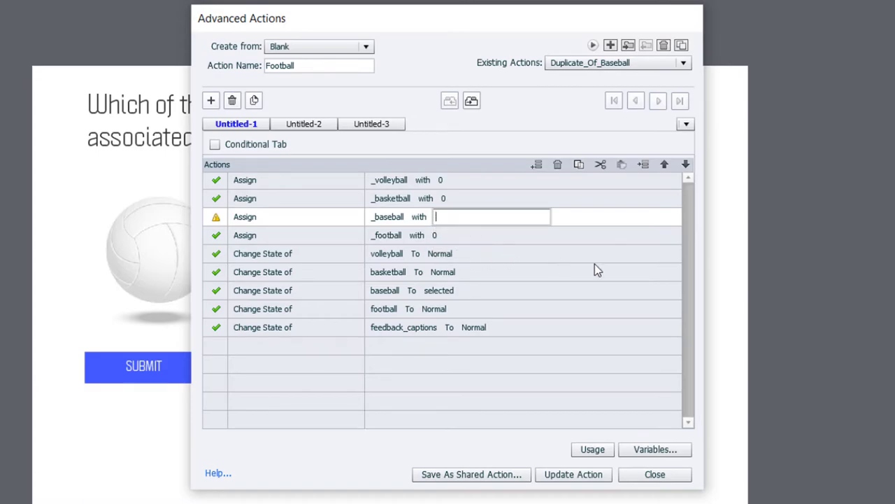
type("0")
key("Return")
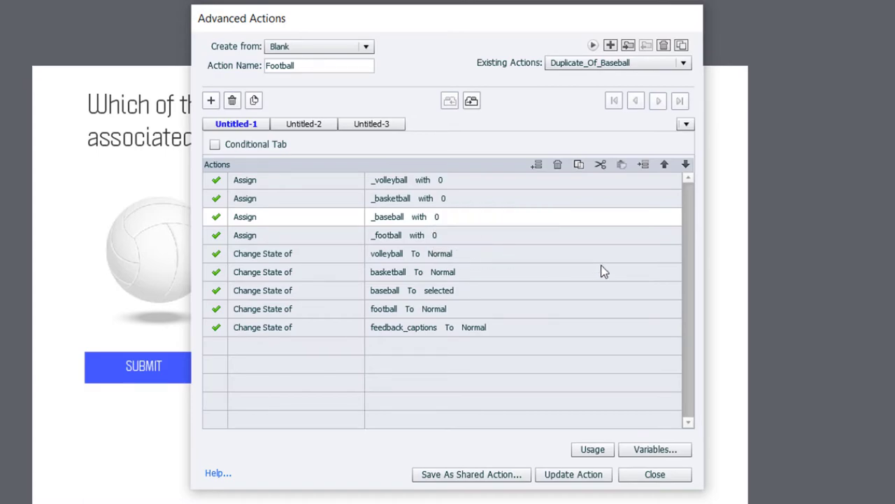
left_click(436, 238)
left_click(455, 236)
left_click(459, 267)
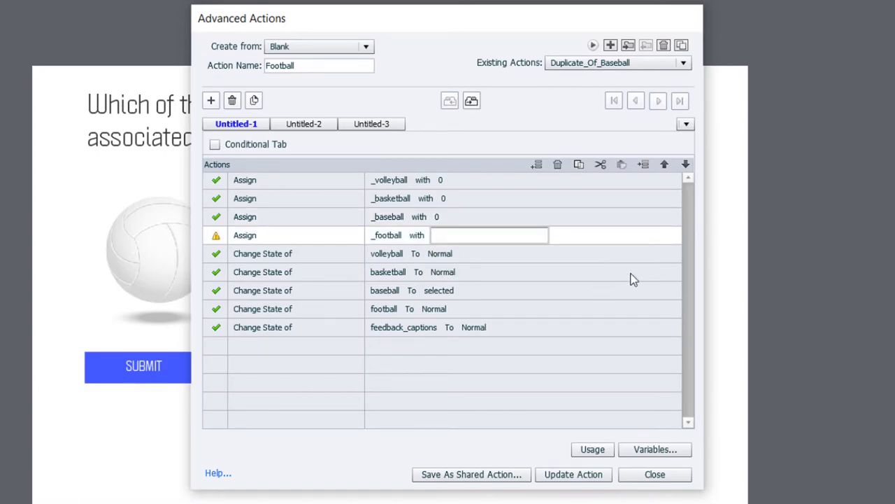
type("1")
key("Return")
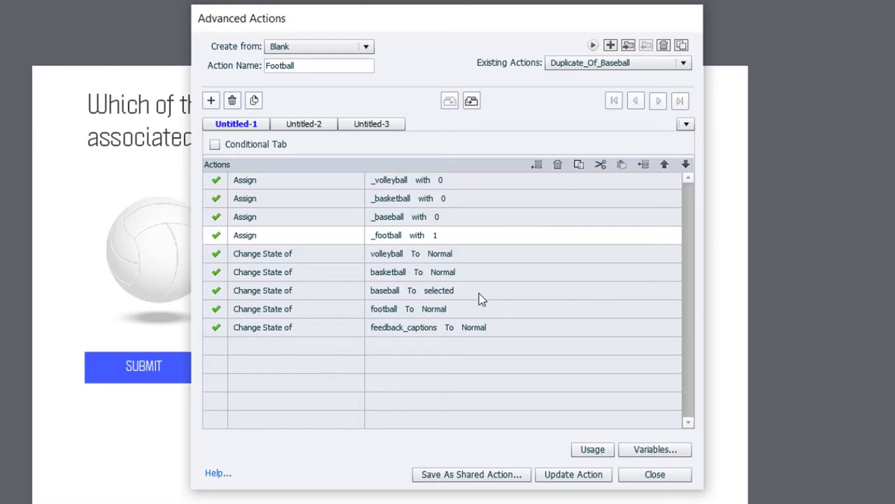
- Set the baseball state change to Normal and the football one to selected, update the Football action, and close Advanced Actions
left_click(452, 293)
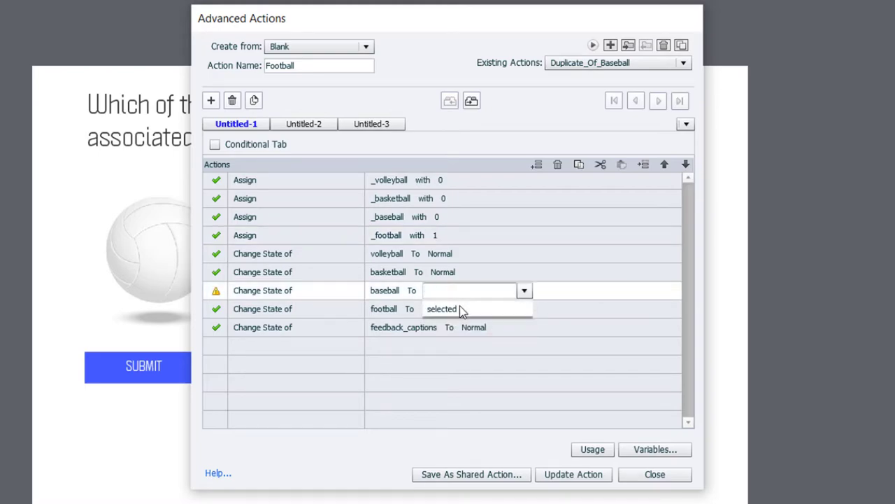
left_click(459, 307)
left_click(441, 311)
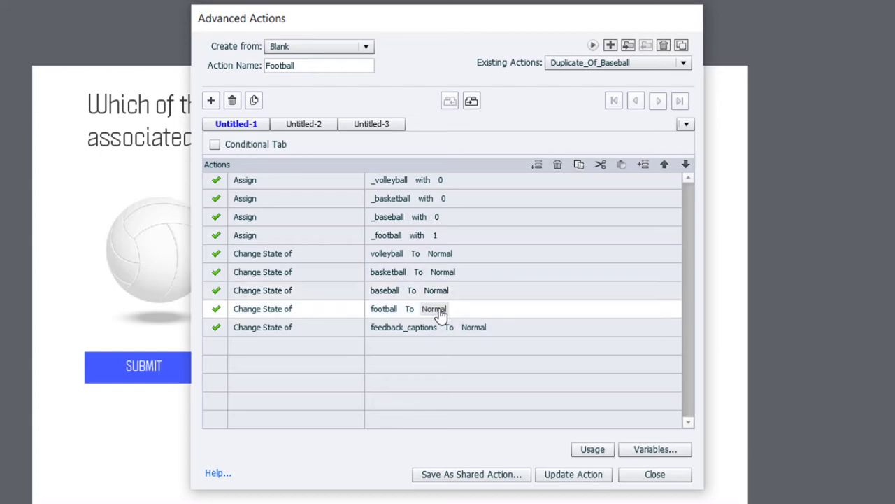
key("Return")
left_click(578, 476)
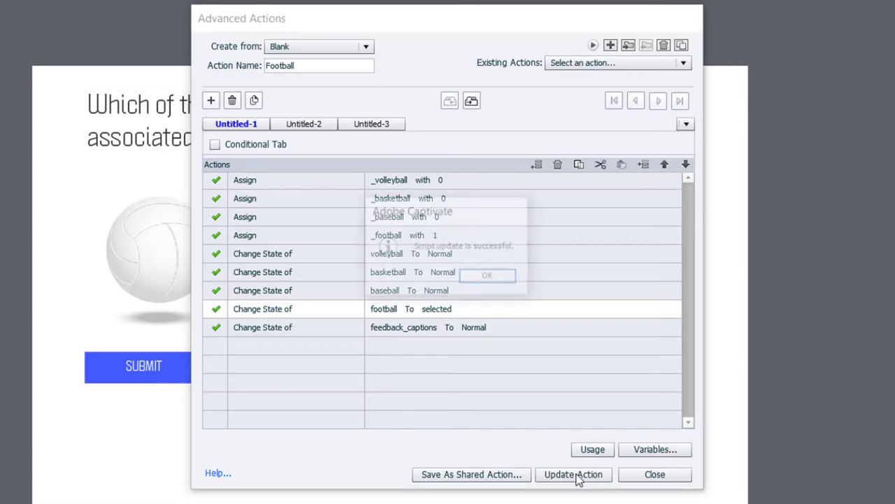
left_click(489, 279)
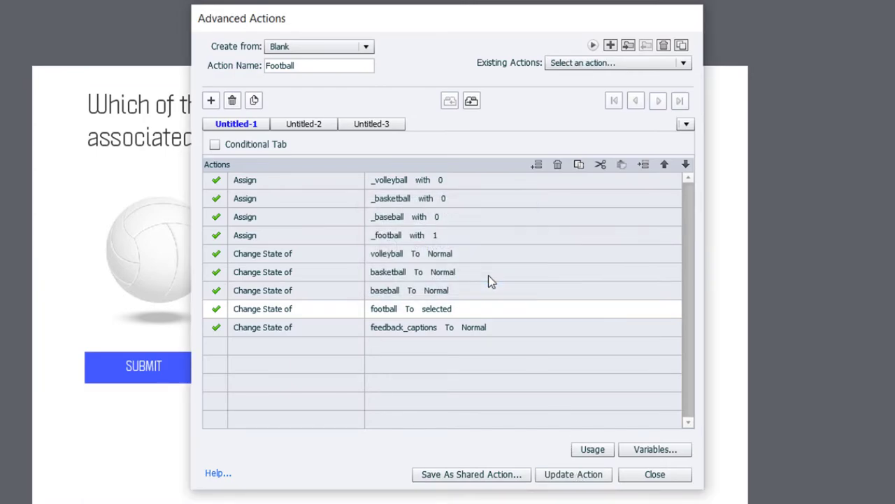
left_click(658, 474)
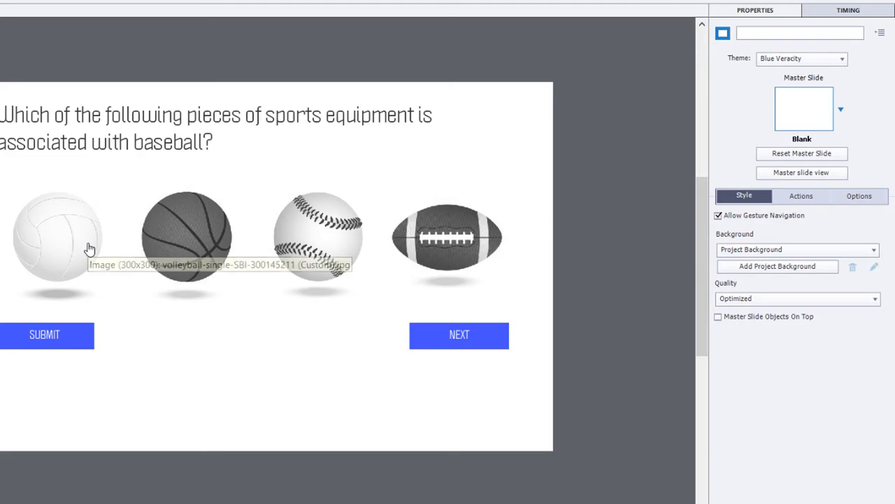
- Make the volleyball image execute the volleyball advanced action on success
left_click(88, 250)
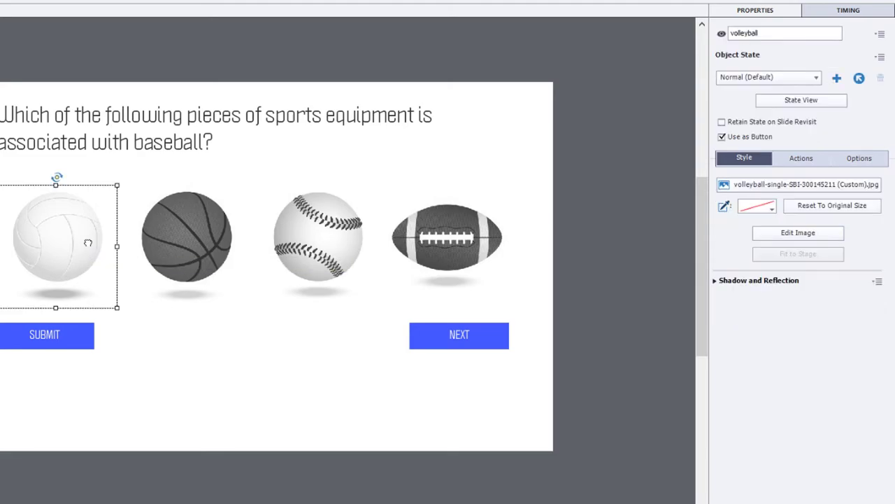
left_click(801, 158)
left_click(766, 199)
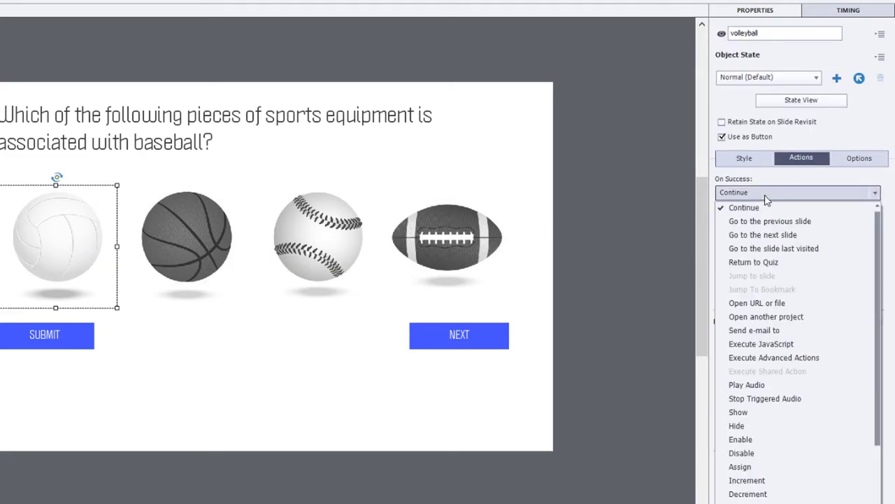
left_click(798, 358)
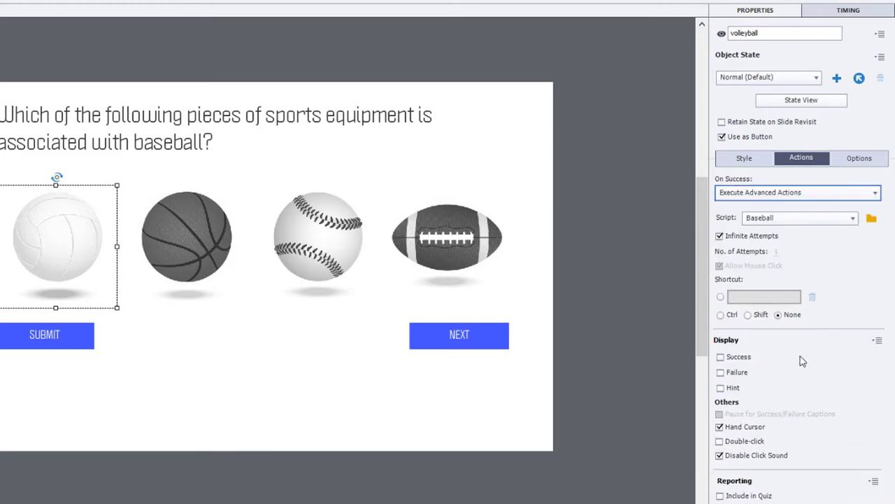
left_click(794, 217)
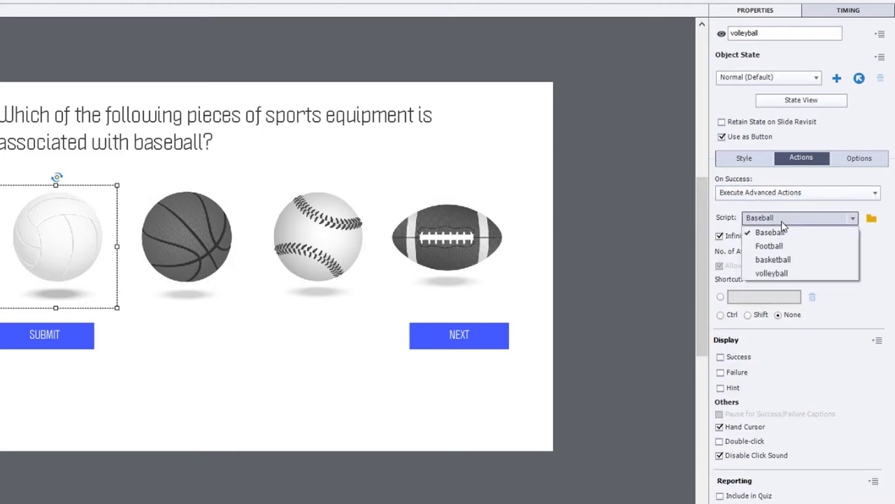
left_click(776, 274)
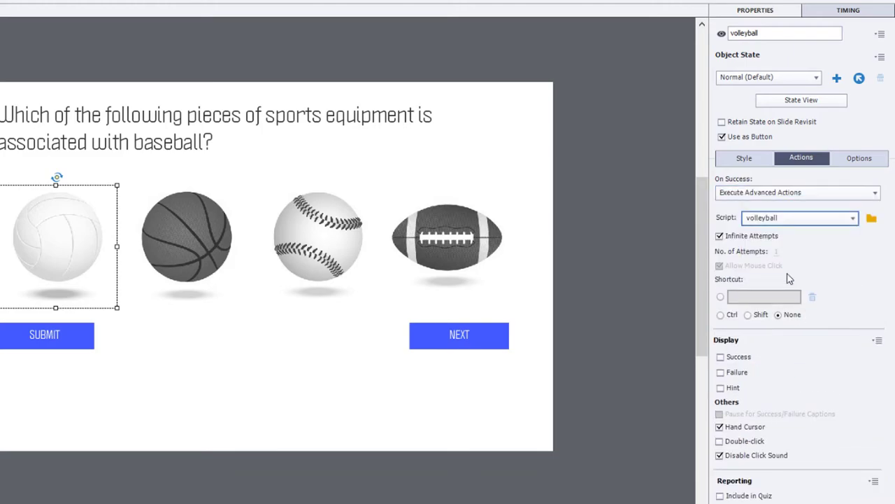
- Make the basketball image execute the basketball advanced action on success
left_click(188, 234)
left_click(776, 194)
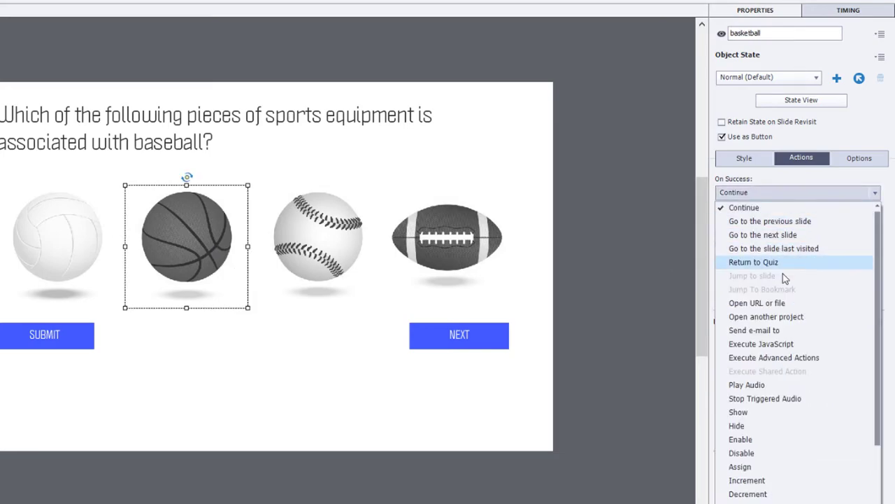
left_click(783, 357)
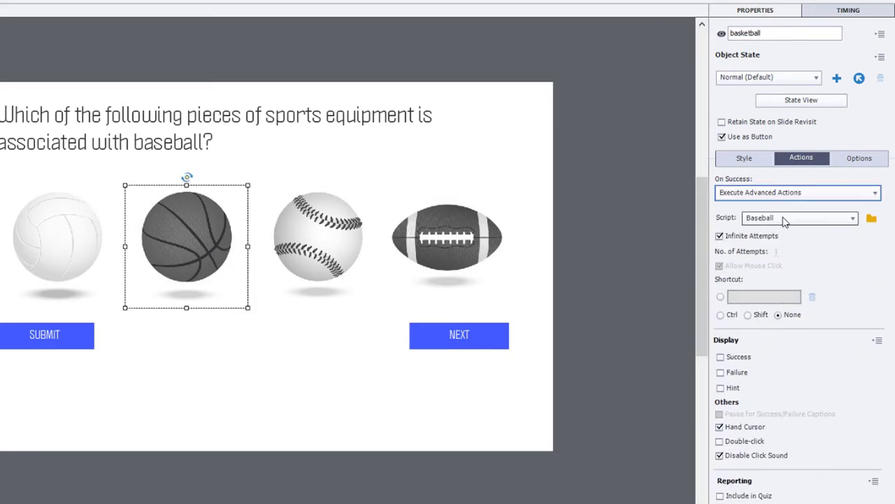
left_click(786, 218)
left_click(774, 260)
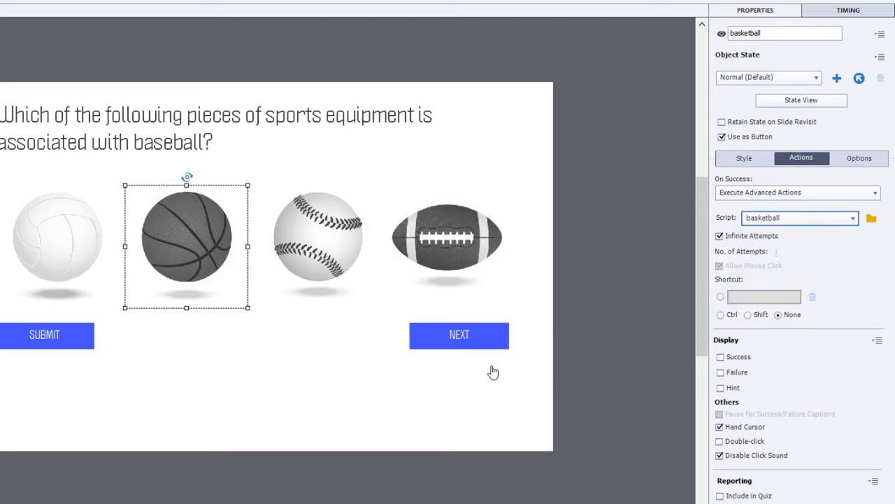
- Make the baseball image execute the Baseball advanced action on success
left_click(341, 252)
left_click(794, 196)
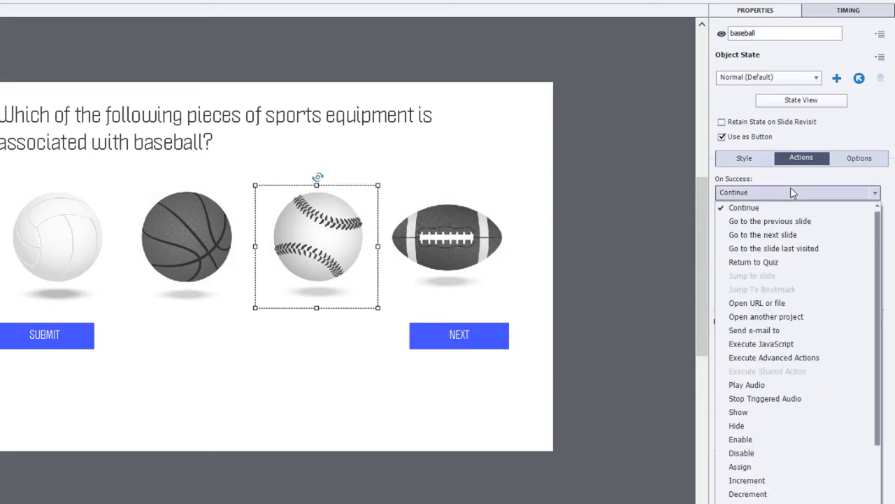
left_click(810, 358)
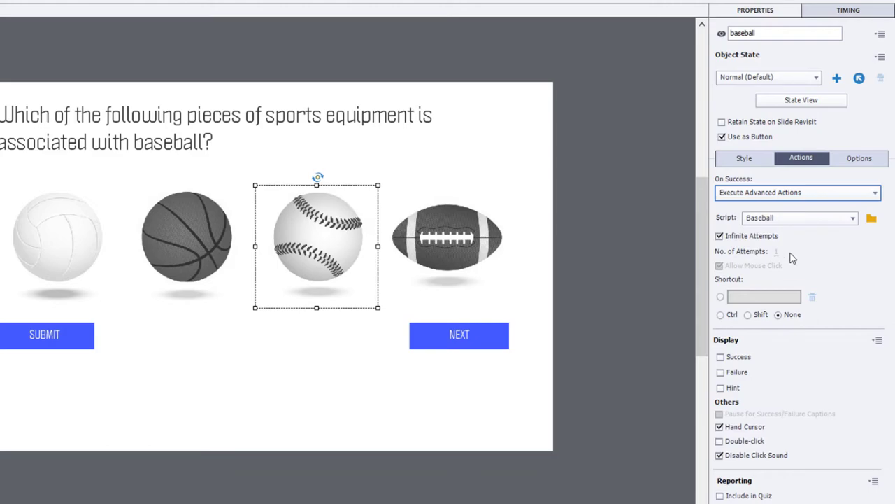
- Make the football image execute the Football advanced action on success
left_click(466, 249)
left_click(809, 196)
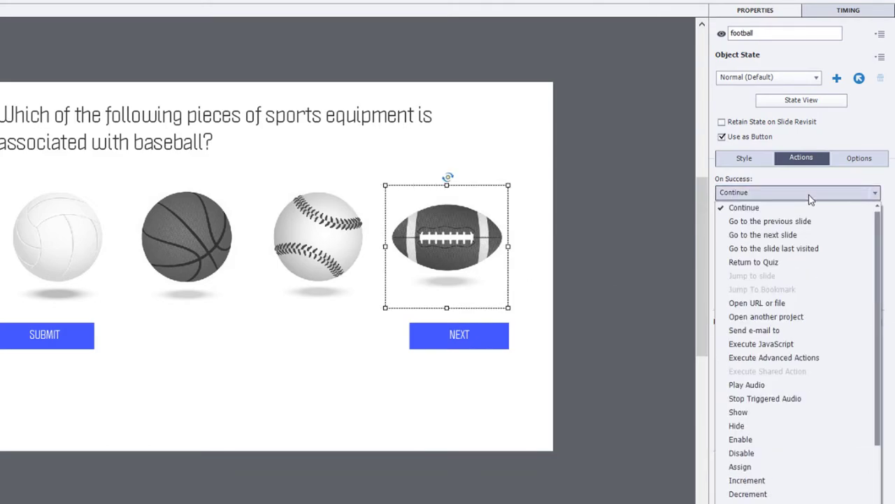
left_click(804, 357)
left_click(785, 219)
left_click(789, 245)
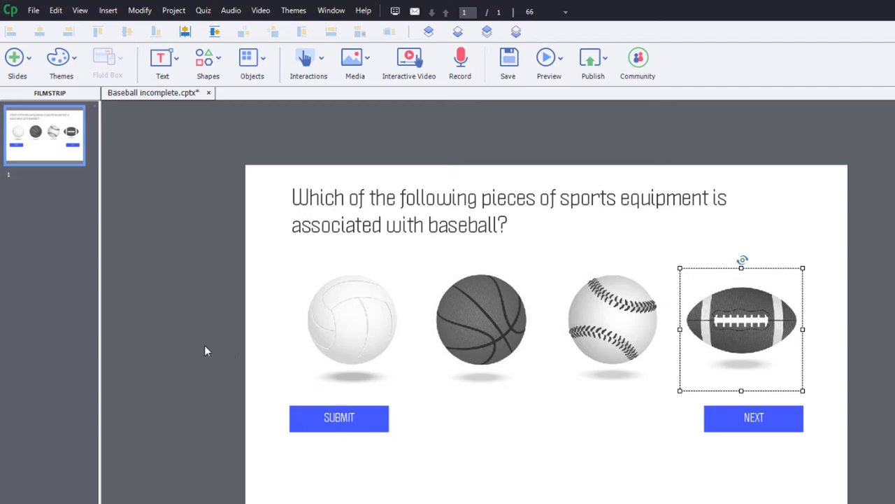
- Start a new blank advanced action and name it submit
left_click(175, 10)
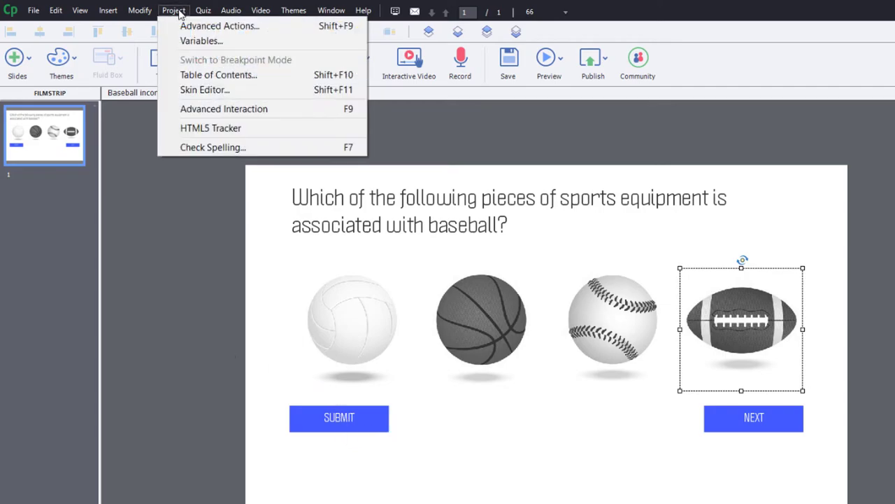
left_click(184, 26)
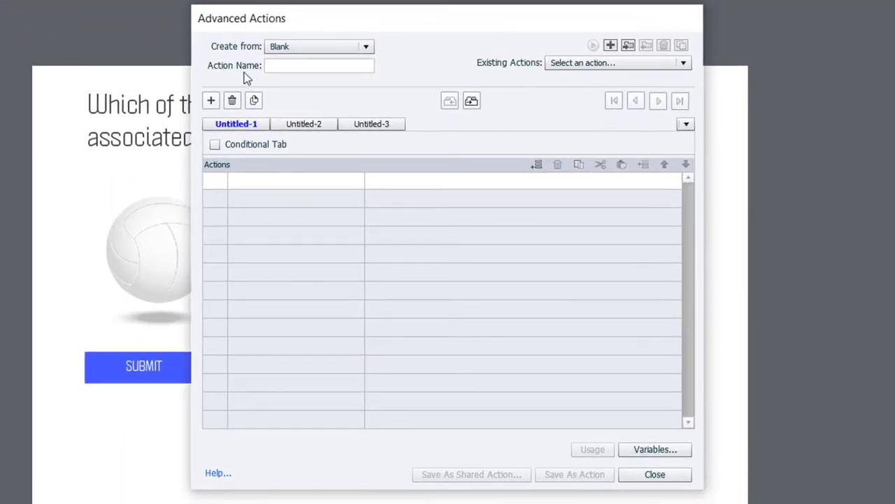
left_click(456, 162)
type("sub")
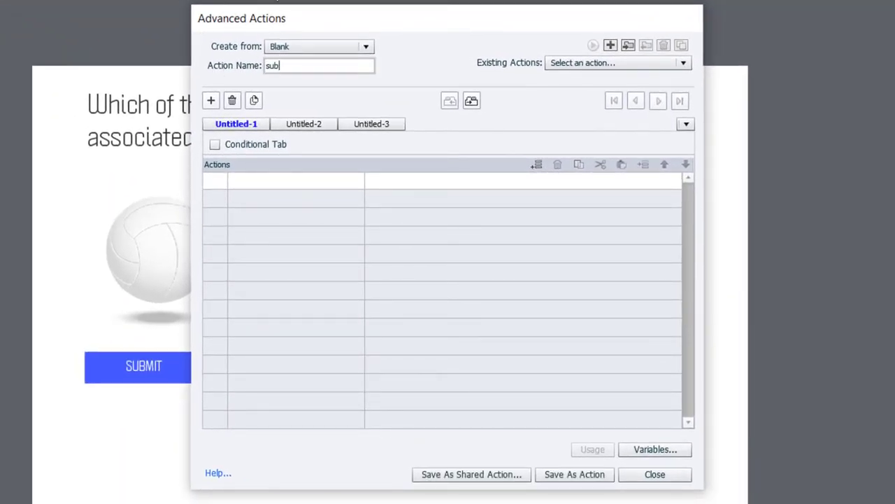
type("mit")
- Rename the submit action's first decision block incorrect and make it conditional
double_click(237, 126)
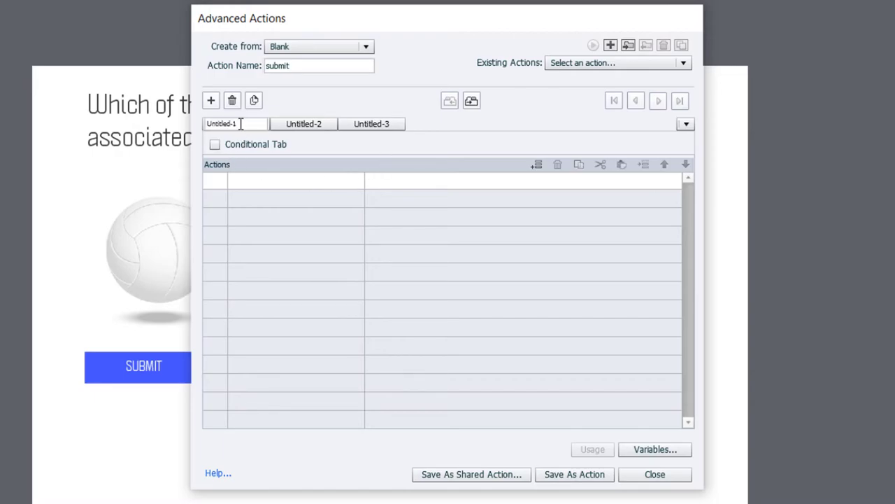
left_click_drag(241, 123, 176, 120)
type("incorrect")
key("Return")
left_click(214, 145)
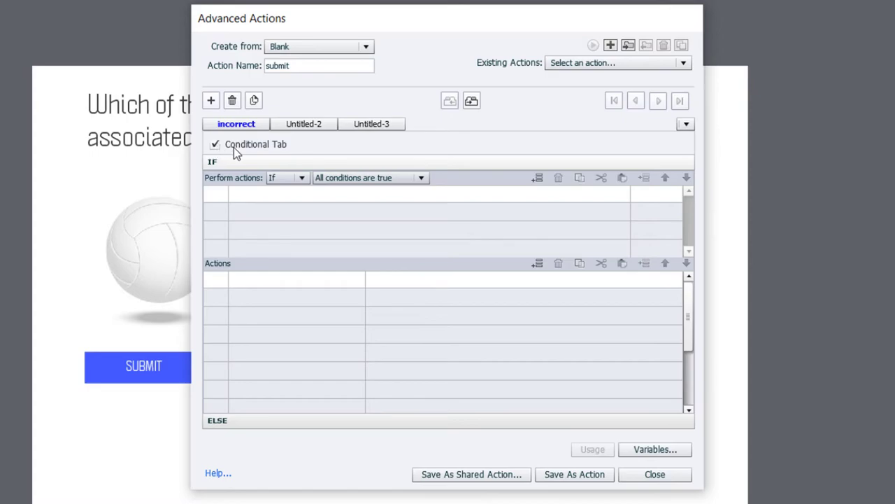
- In the incorrect decision, add the condition that variable _baseball is equal to the literal value 0
left_click(254, 197)
left_click(253, 193)
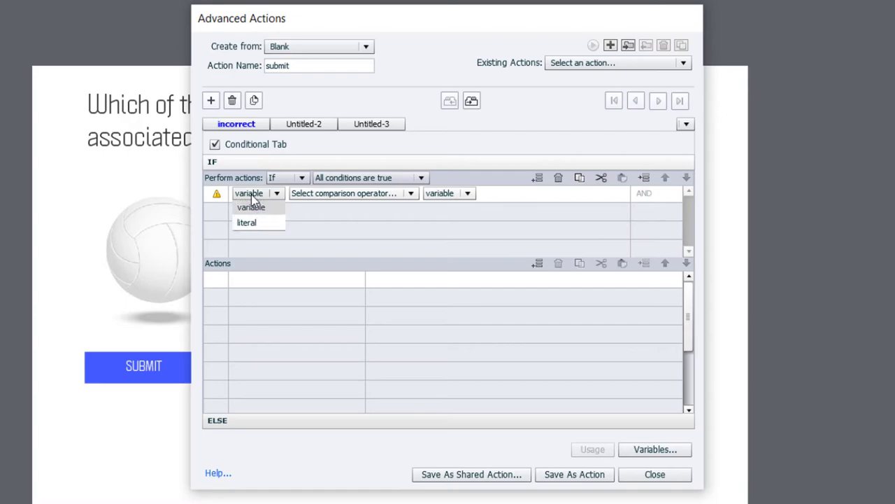
left_click(258, 209)
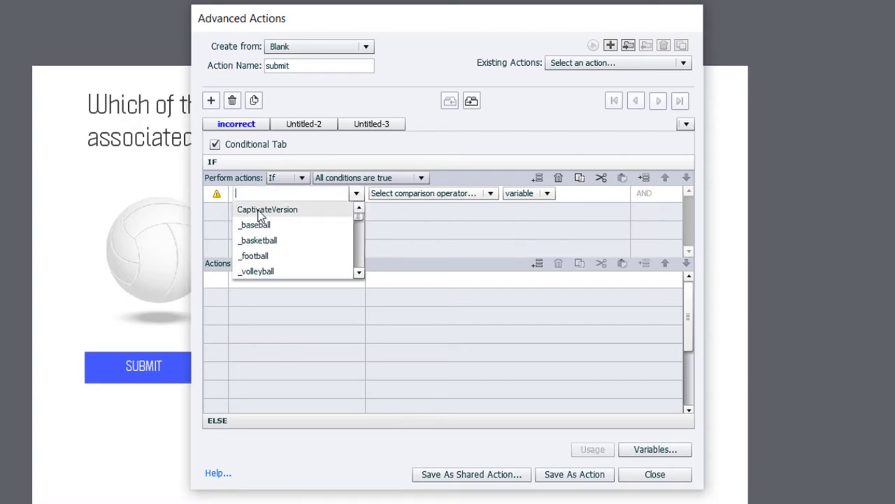
left_click(279, 226)
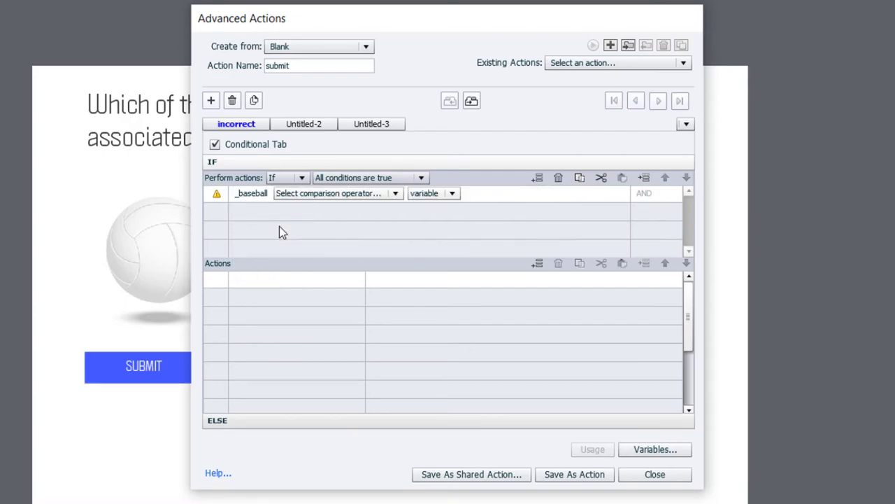
left_click(330, 196)
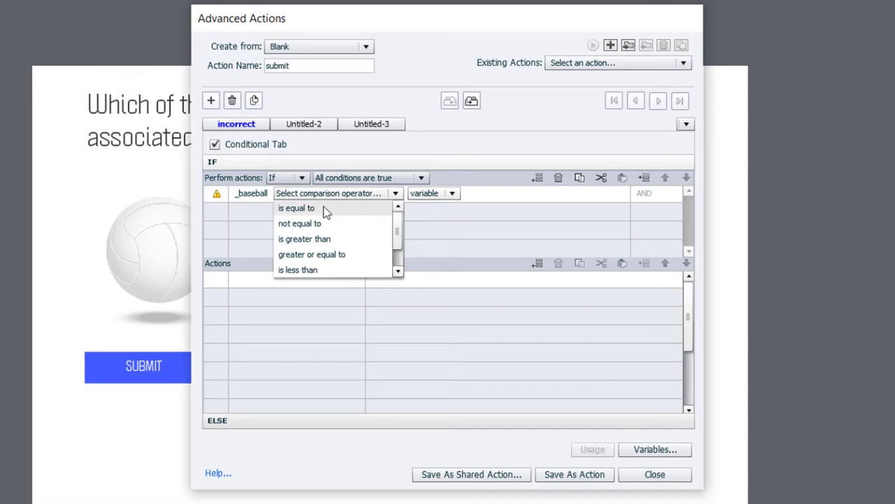
left_click(324, 210)
left_click(360, 197)
left_click(349, 218)
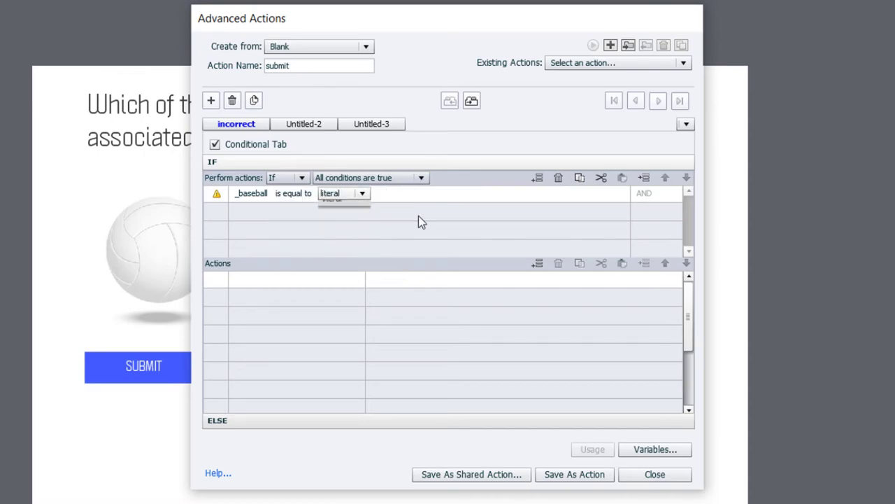
left_click(440, 186)
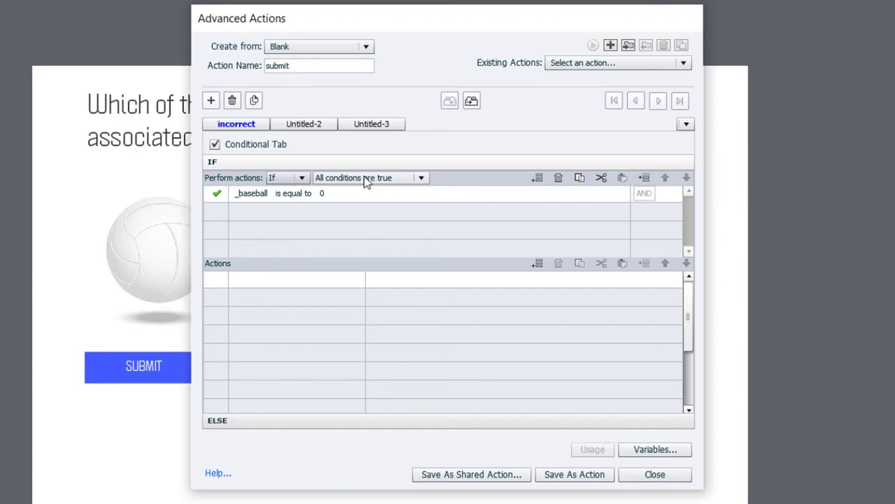
- For the incorrect decision, add an action changing the state of feedback_captions to Incorrect_try_again
left_click(245, 283)
left_click(246, 286)
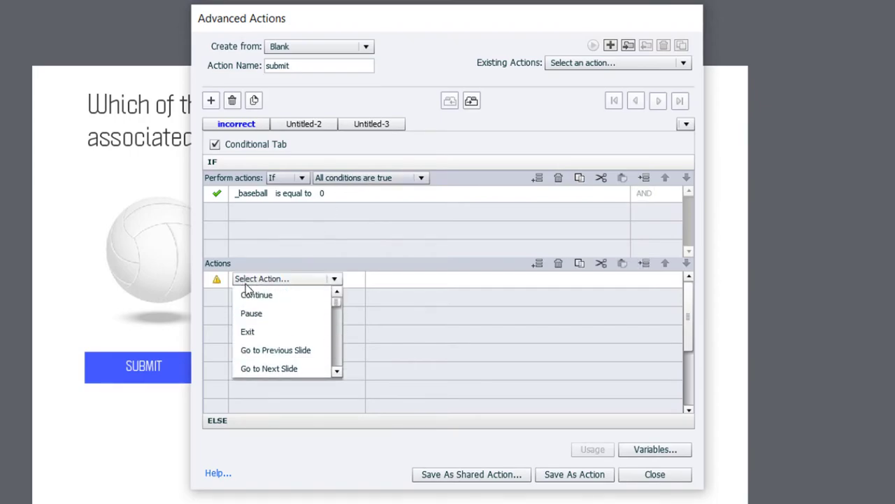
scroll(249, 294, "down", 5)
left_click(250, 293)
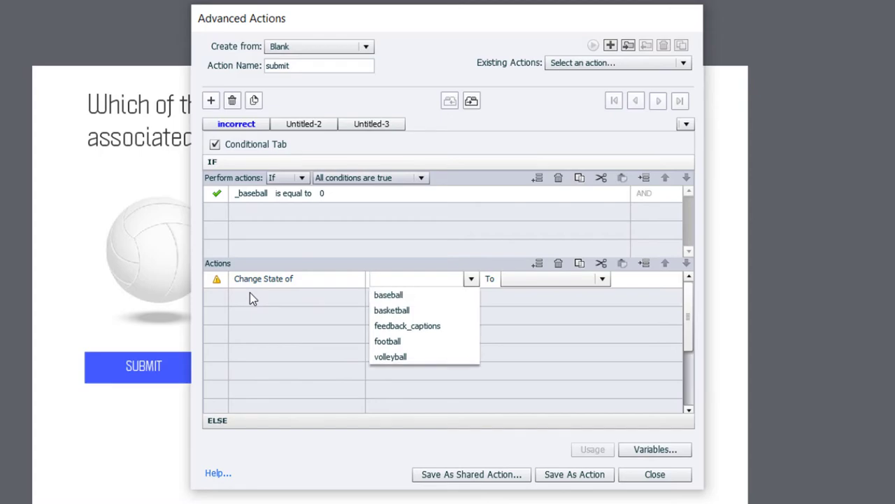
left_click(419, 327)
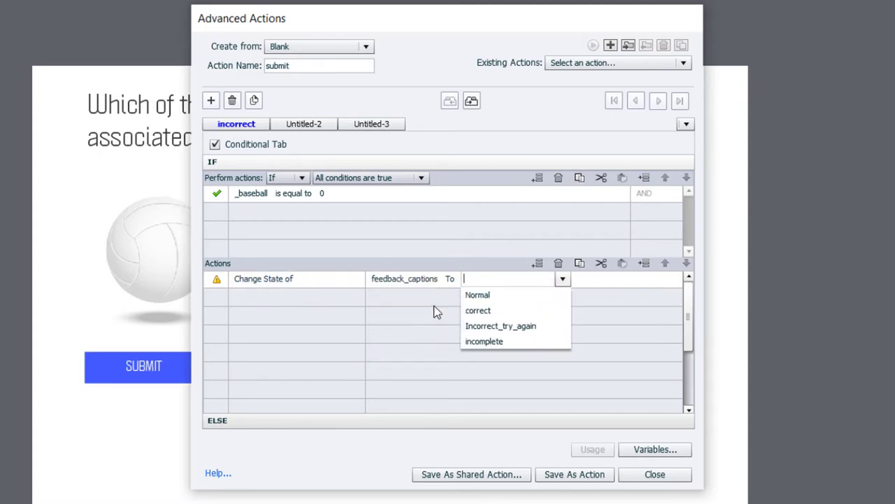
left_click(537, 331)
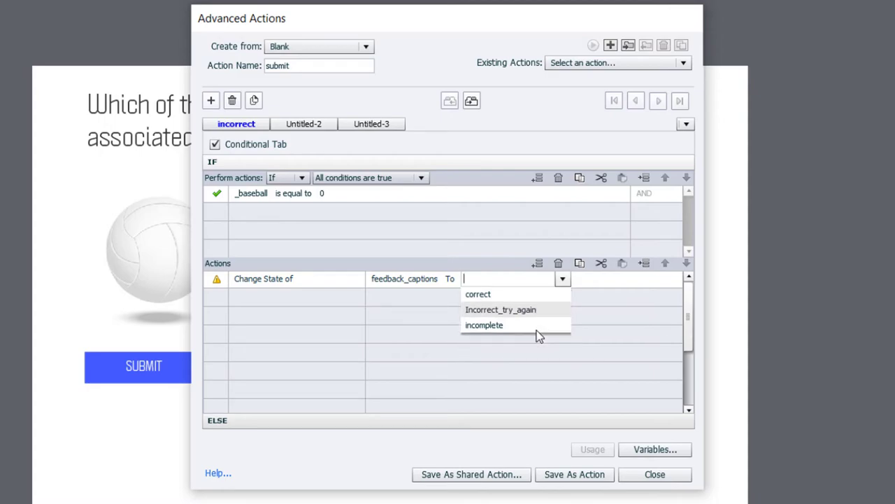
- Duplicate the incorrect decision block and name the copy correct
left_click(254, 101)
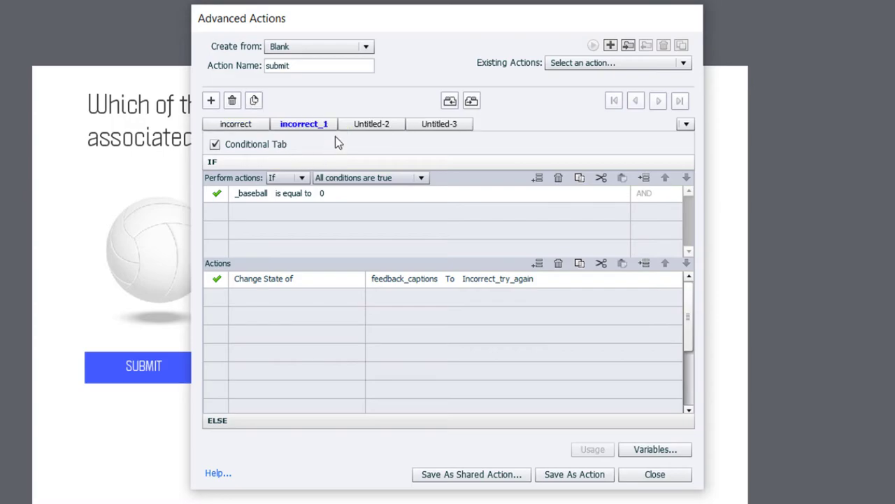
double_click(324, 126)
left_click(320, 124)
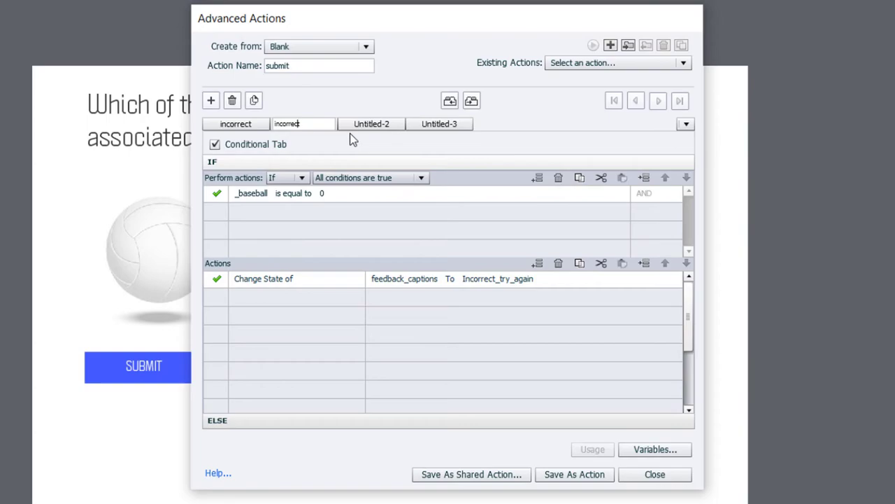
key("Home")
key("Delete")
key("Delete")
- In the correct decision, set the condition so that _baseball is equal to the literal value 1
left_click(322, 193)
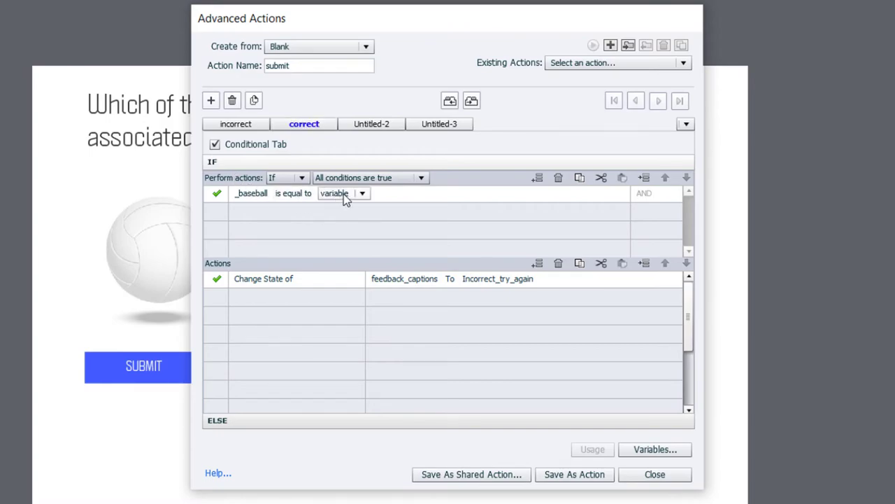
left_click(344, 195)
left_click(333, 222)
type("1")
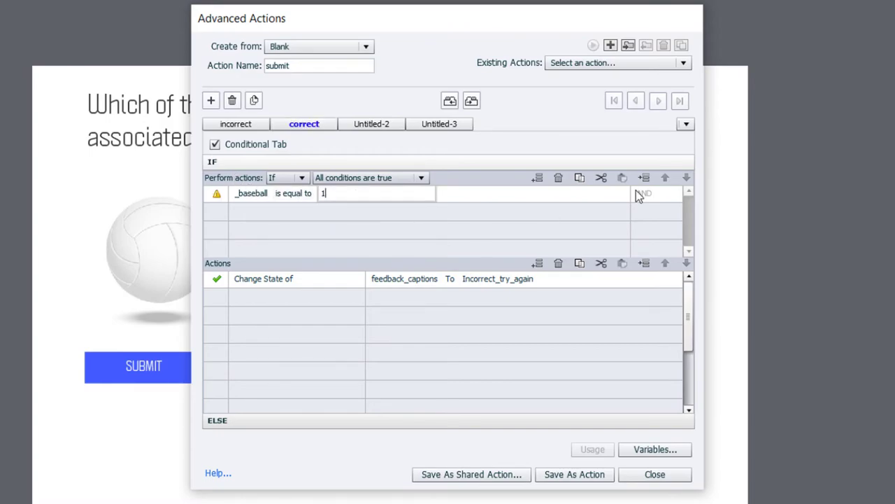
left_click(638, 195)
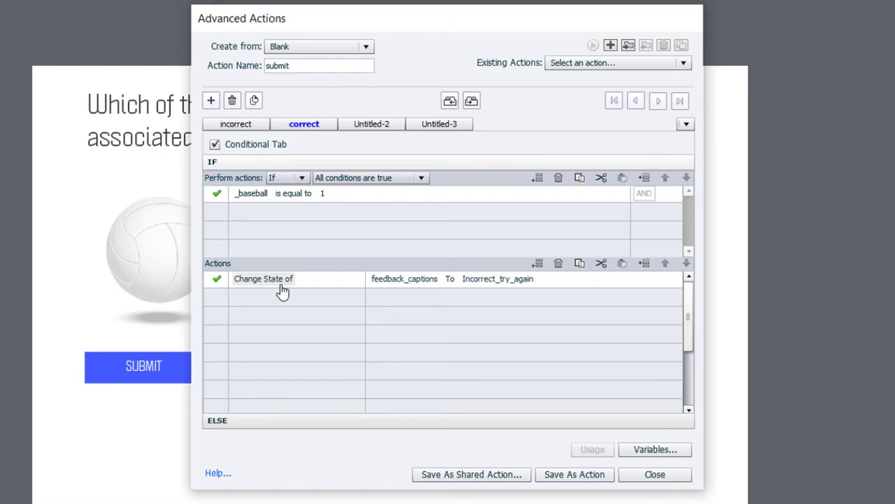
- In the correct decision, change feedback_captions to the correct state and add an action that shows the next object
left_click(503, 280)
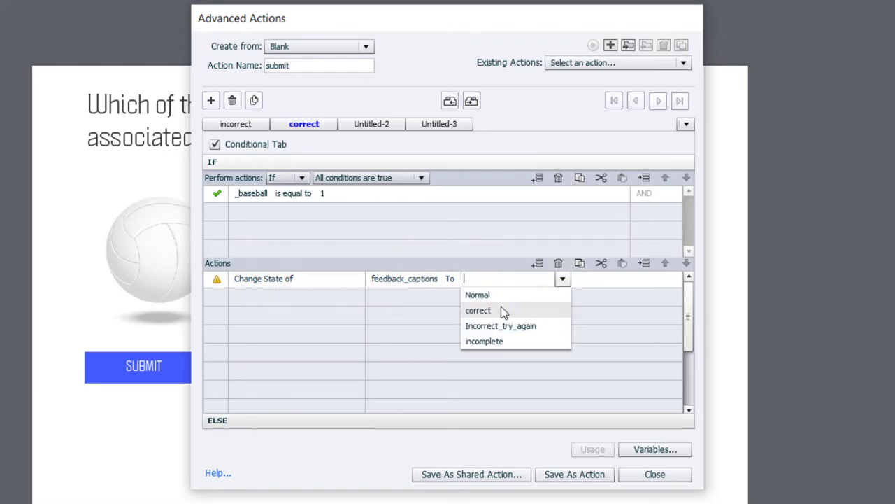
left_click(501, 308)
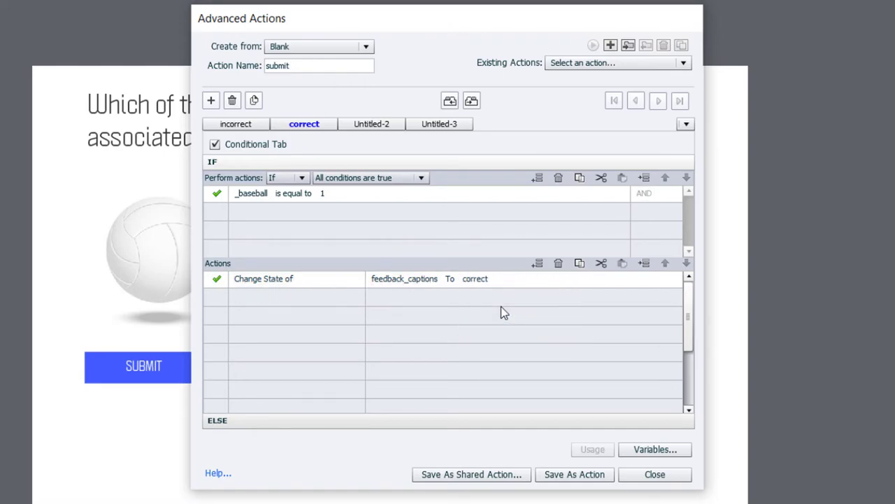
double_click(252, 296)
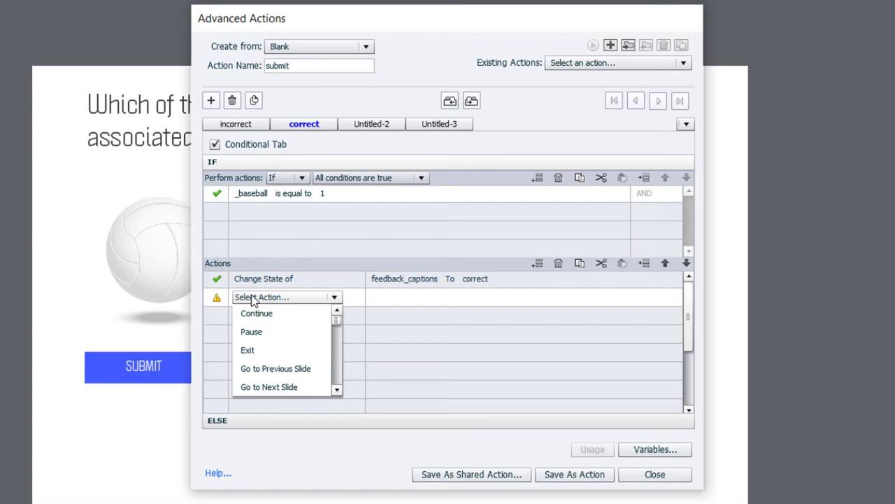
key("s")
key("s")
left_click(257, 339)
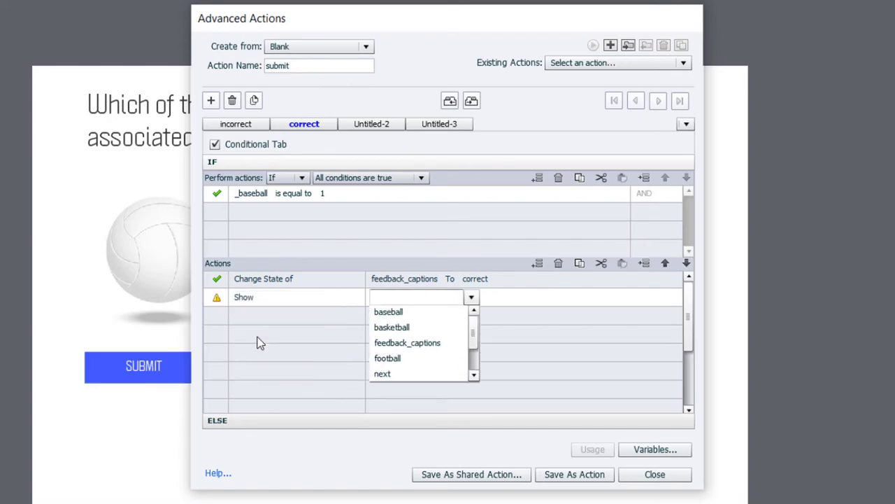
left_click(384, 376)
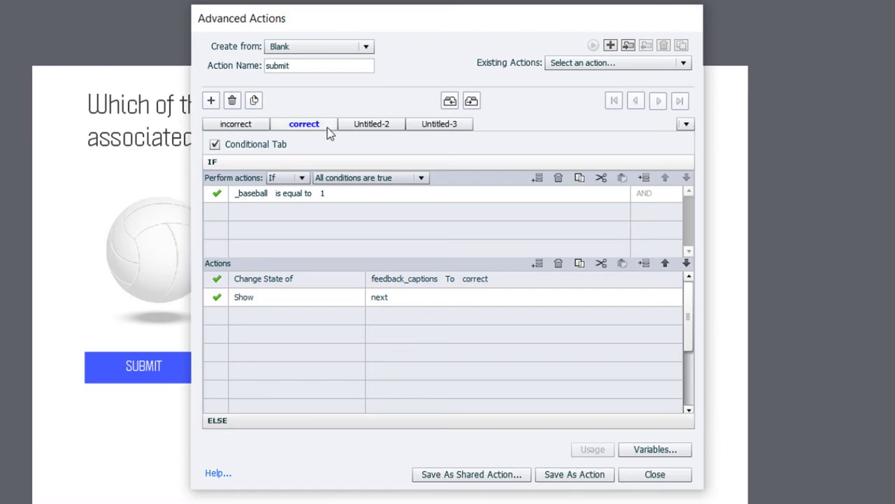
- Duplicate the correct decision and set the copy's condition so that _baseball is equal to the literal value 0
left_click(254, 100)
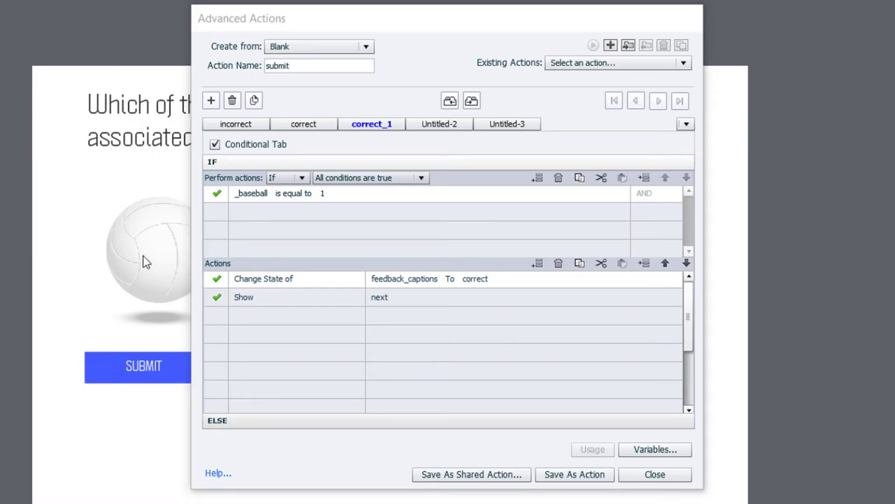
left_click(324, 194)
left_click(359, 195)
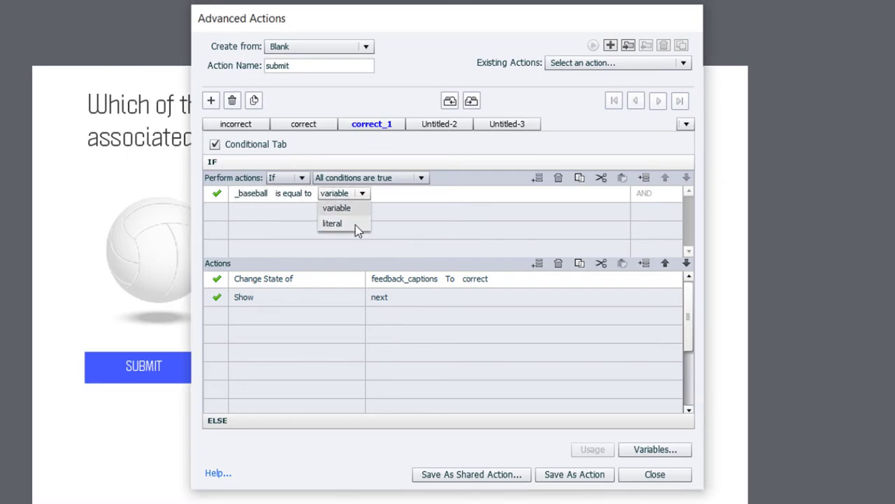
left_click(358, 221)
type("0")
key("Return")
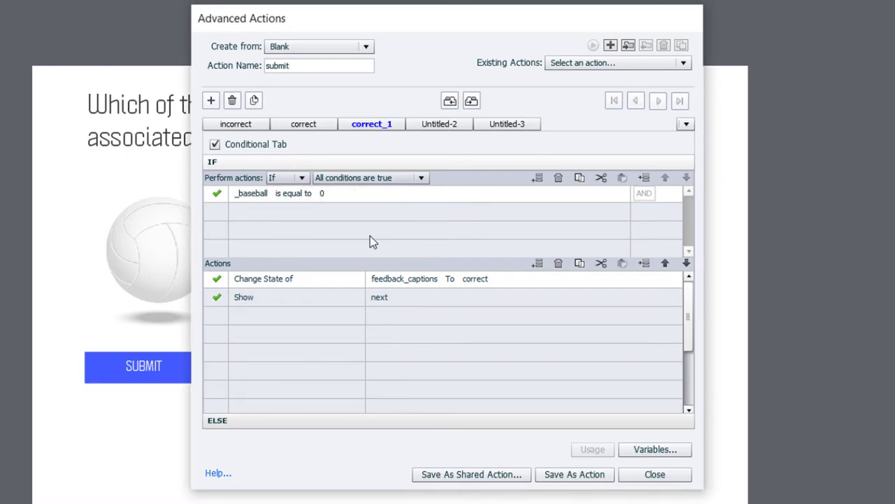
- Copy the _baseball condition in the duplicated decision and paste it three times
left_click(579, 179)
left_click(620, 180)
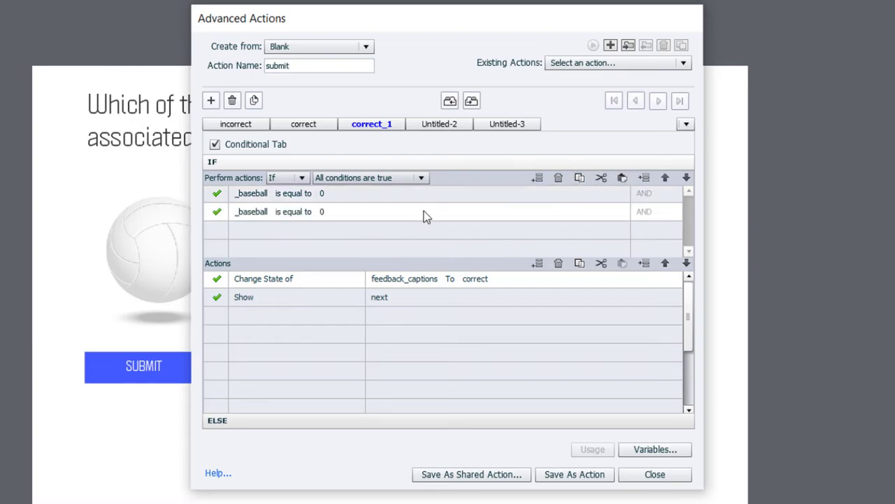
left_click(622, 180)
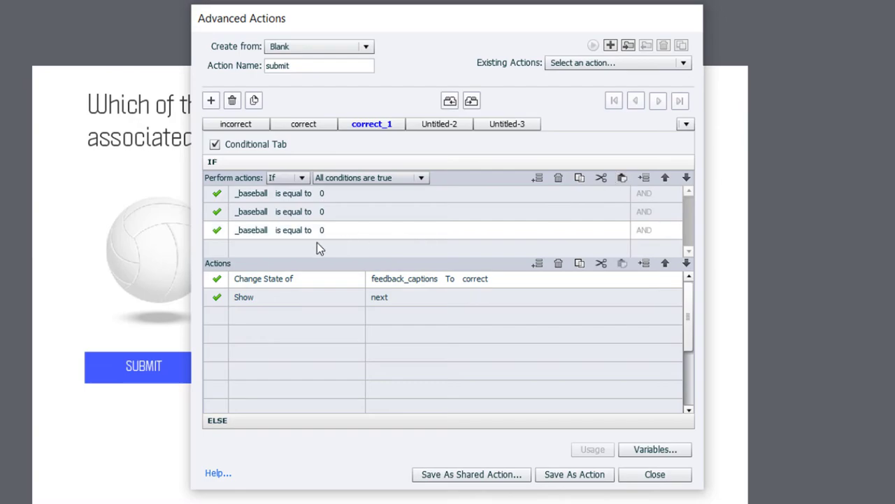
left_click(625, 180)
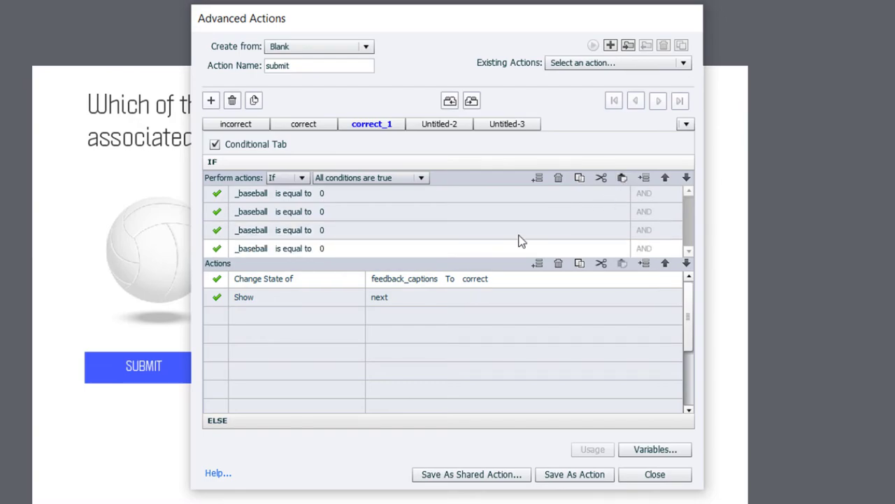
- Change the variables in the three pasted conditions to _basketball, _football and _volleyball respectively
left_click(267, 214)
left_click(266, 213)
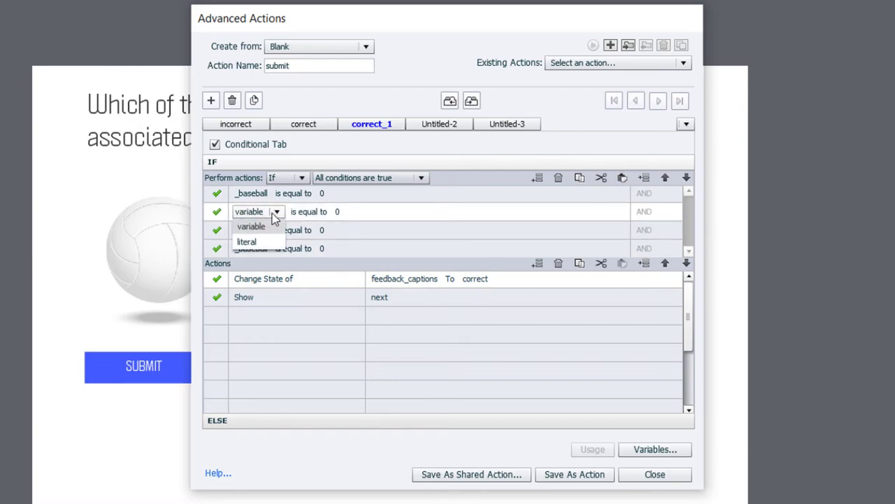
left_click(264, 226)
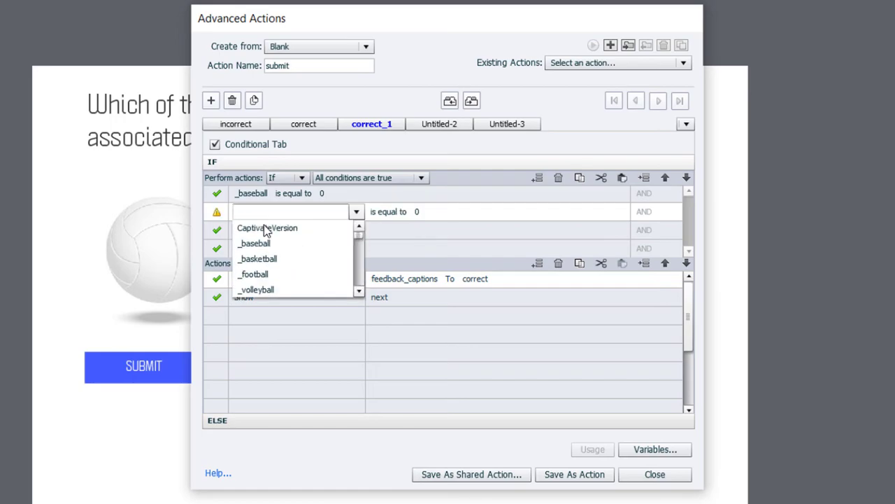
left_click(276, 258)
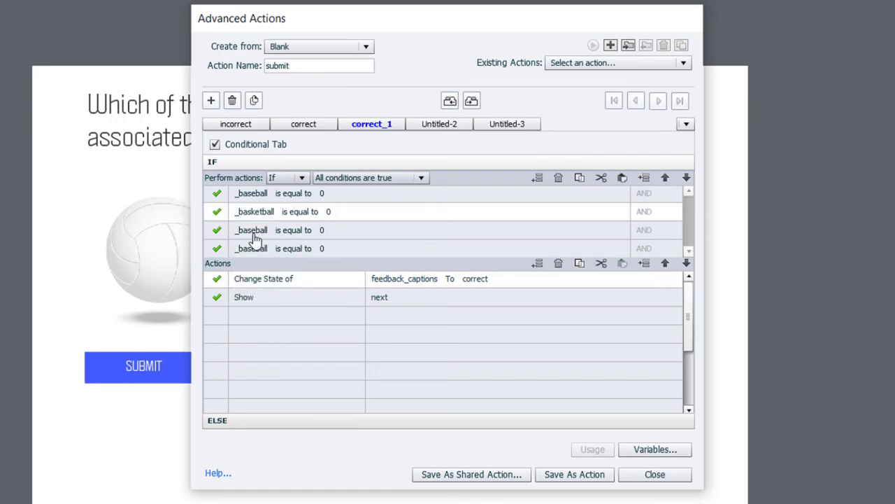
left_click(261, 231)
left_click(274, 231)
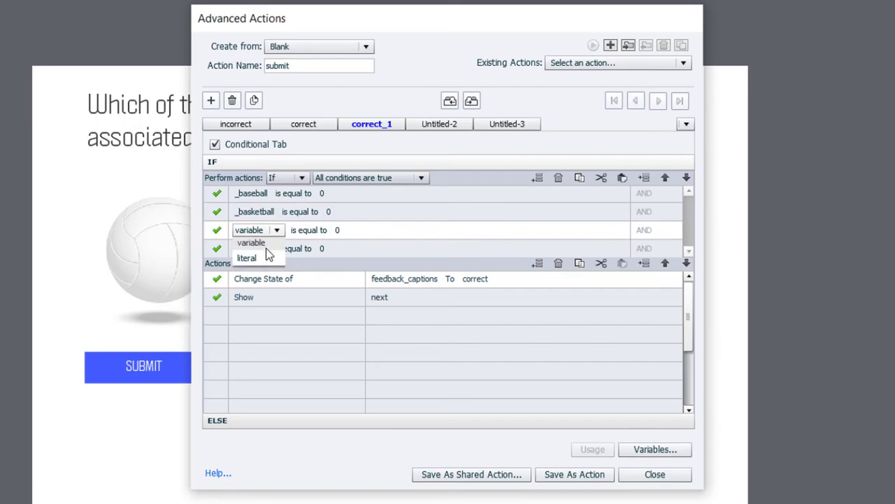
left_click(266, 247)
left_click(275, 293)
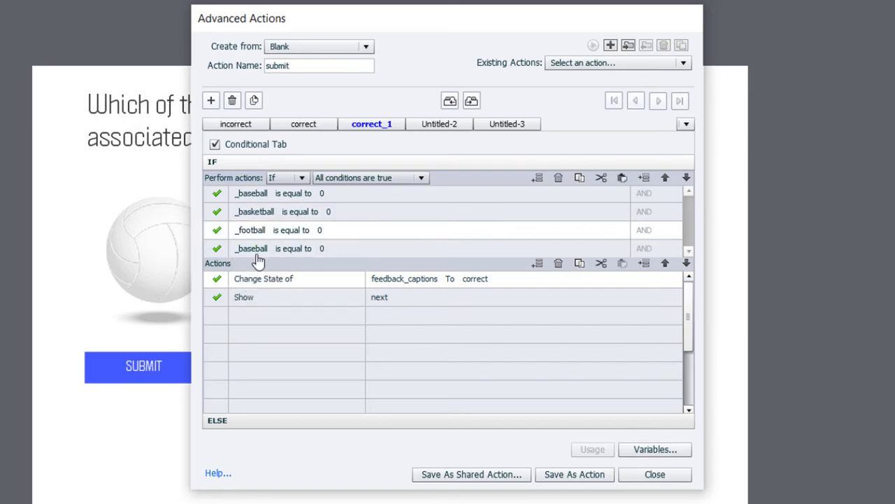
left_click(260, 248)
left_click(262, 248)
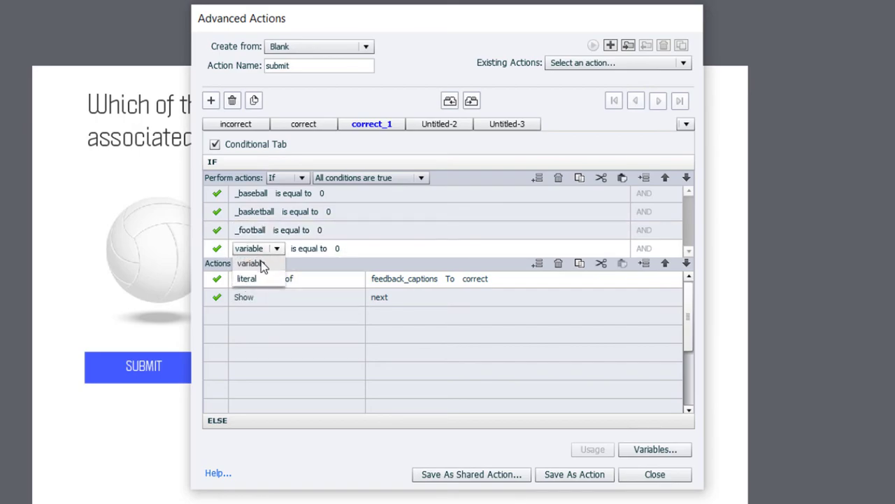
left_click(278, 265)
left_click(273, 325)
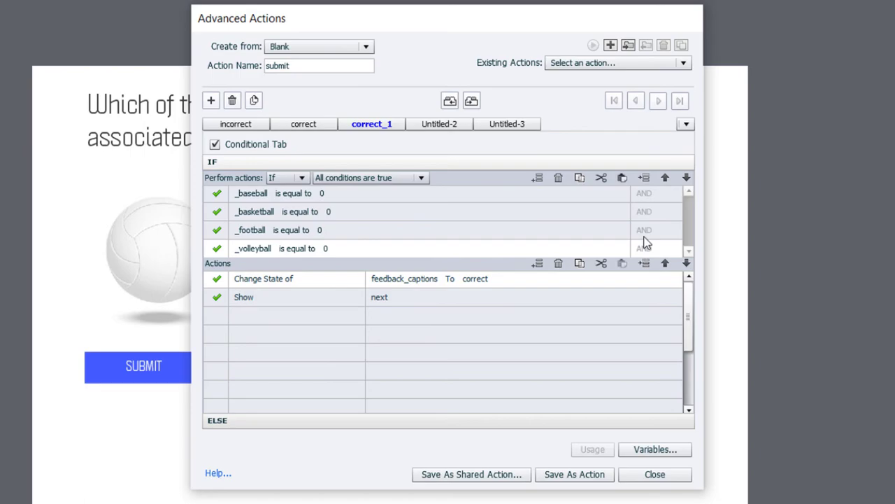
- In the duplicated decision, change the feedback_captions state to incomplete and delete the action that shows next
left_click(480, 279)
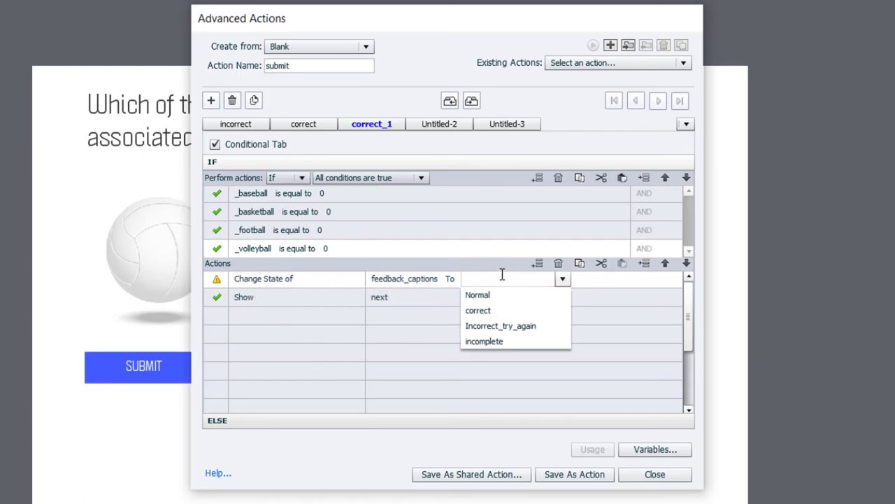
left_click(483, 341)
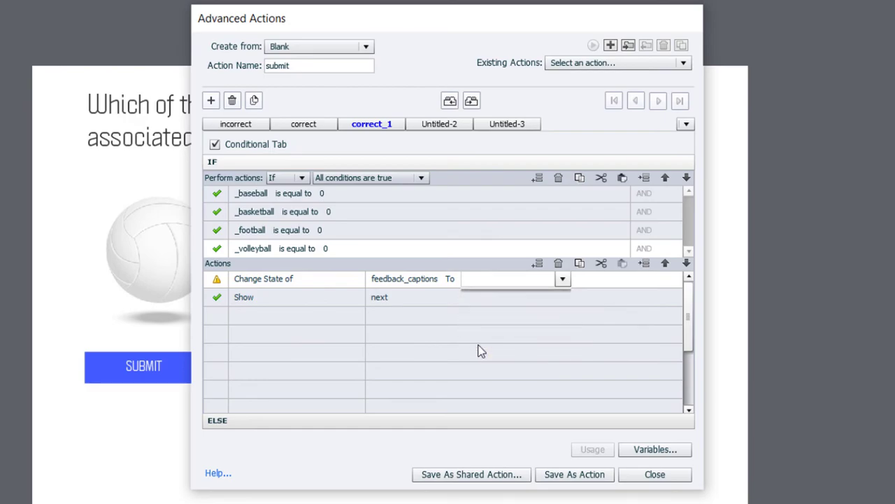
left_click(396, 302)
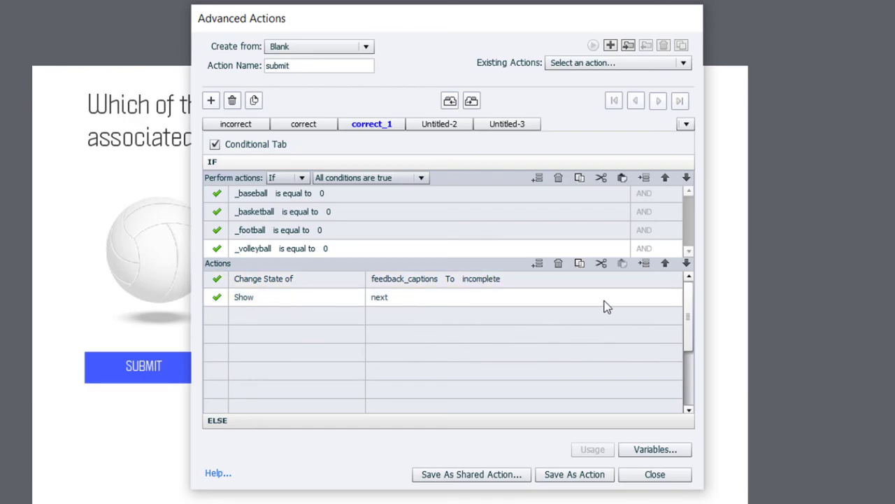
left_click(559, 264)
- Rename the duplicated decision block as incomplete
left_click(378, 124)
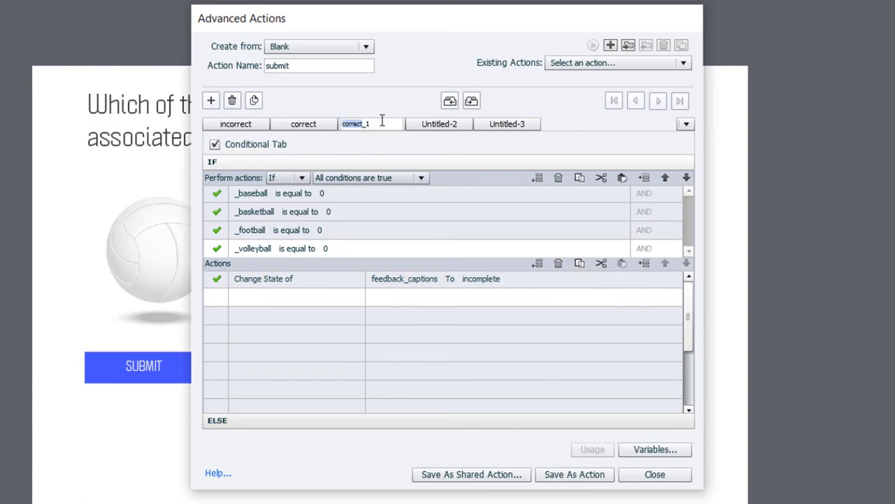
double_click(377, 125)
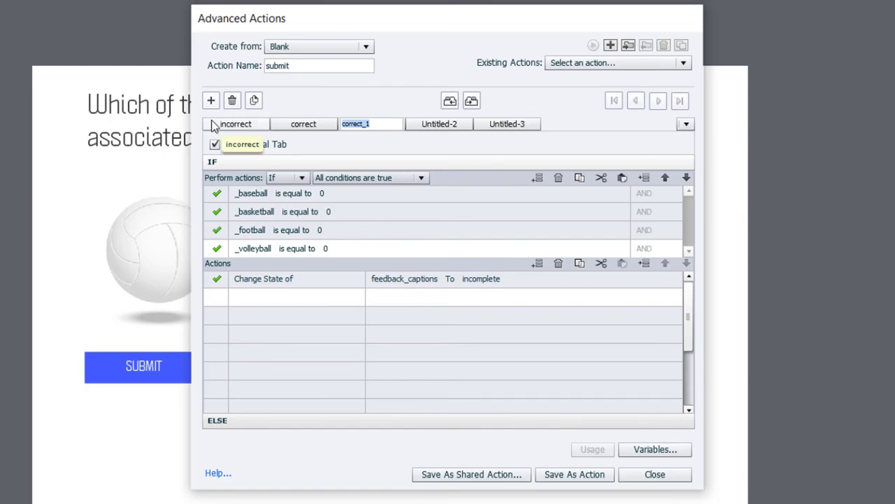
type("incomplete")
key("Return")
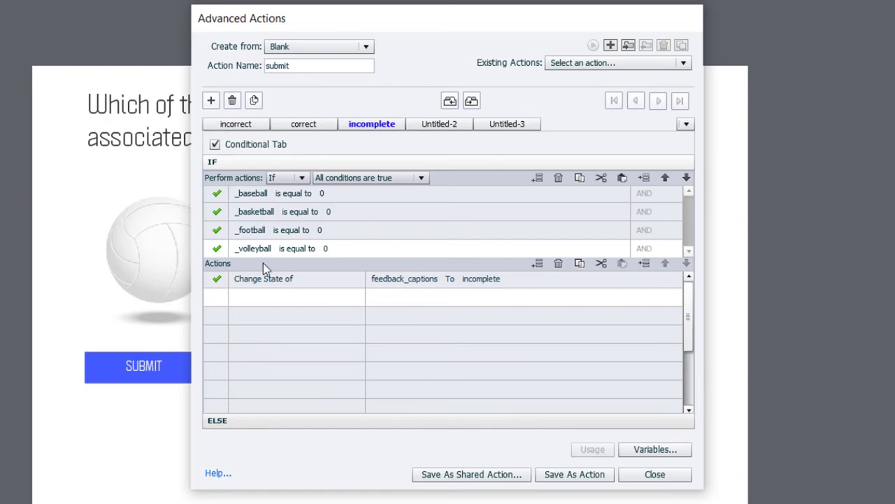
- Save the submit advanced action and close the advanced actions dialog
left_click(591, 475)
left_click(491, 283)
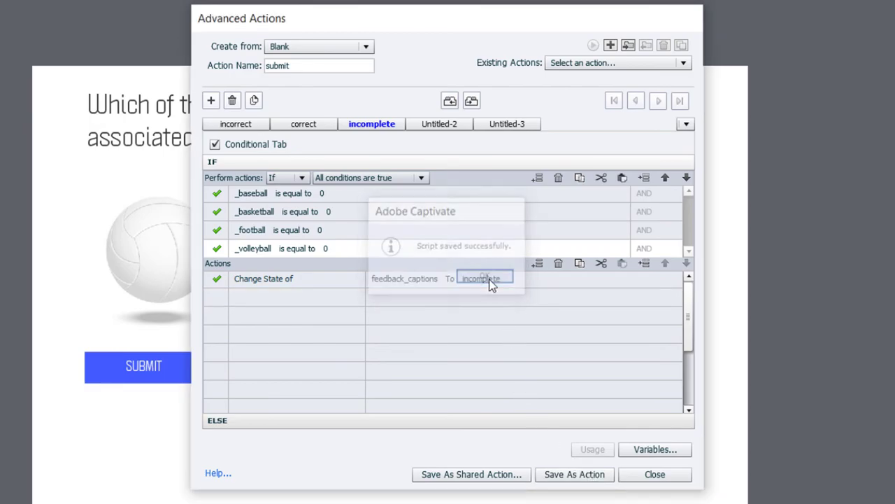
left_click(656, 479)
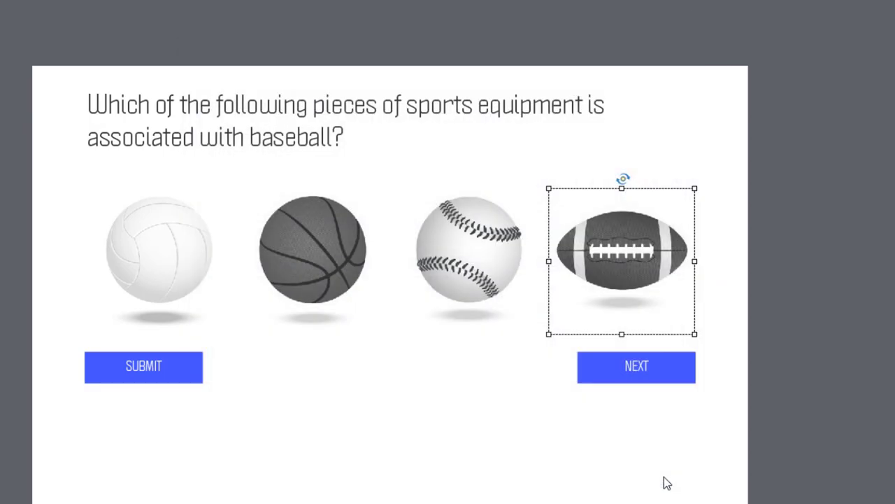
- Set the submit button's success action to execute the advanced action named submit
left_click(652, 369)
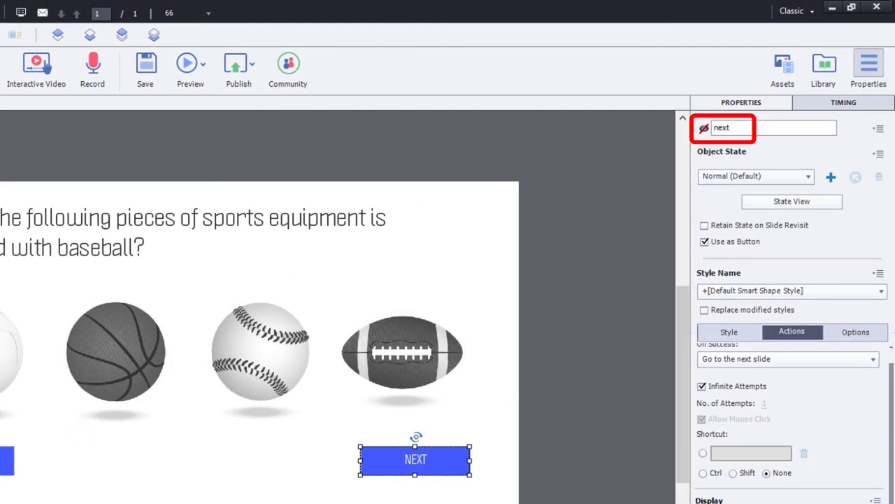
left_click(279, 498)
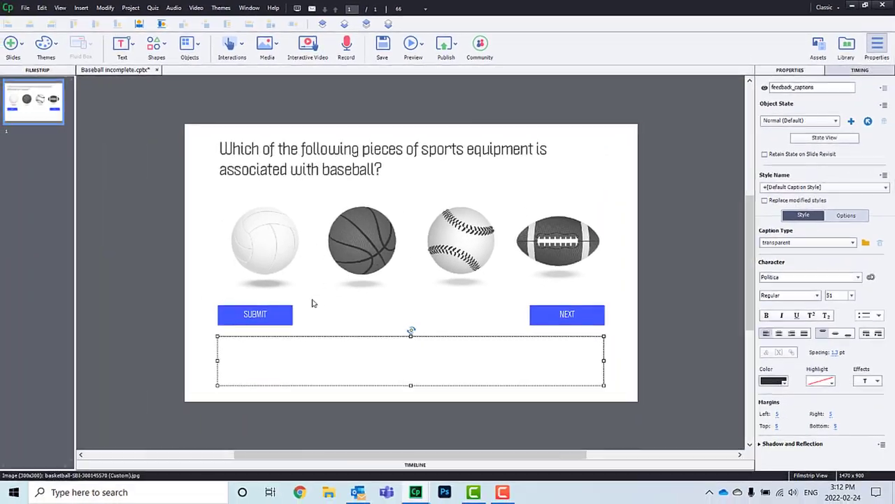
left_click(258, 317)
left_click(793, 246)
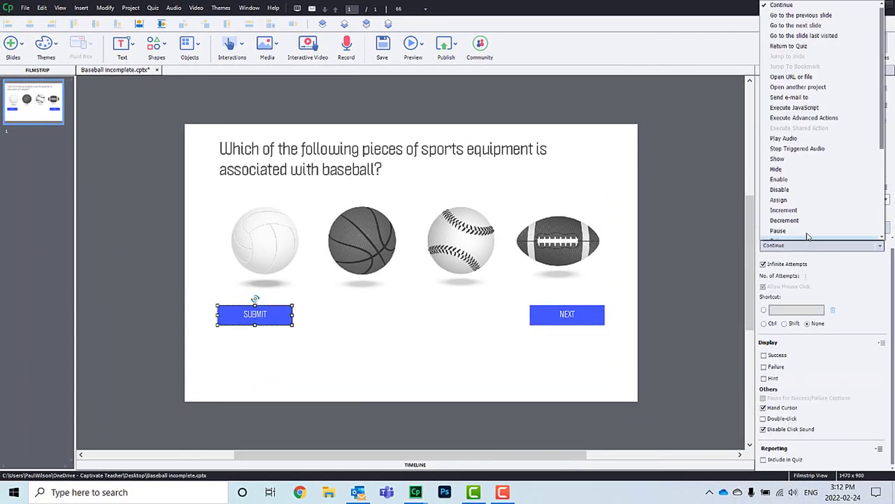
left_click(826, 118)
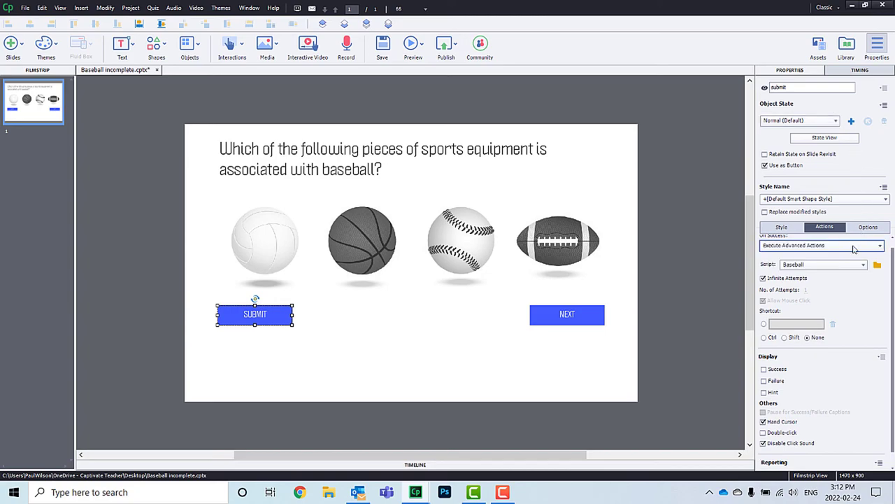
left_click(839, 265)
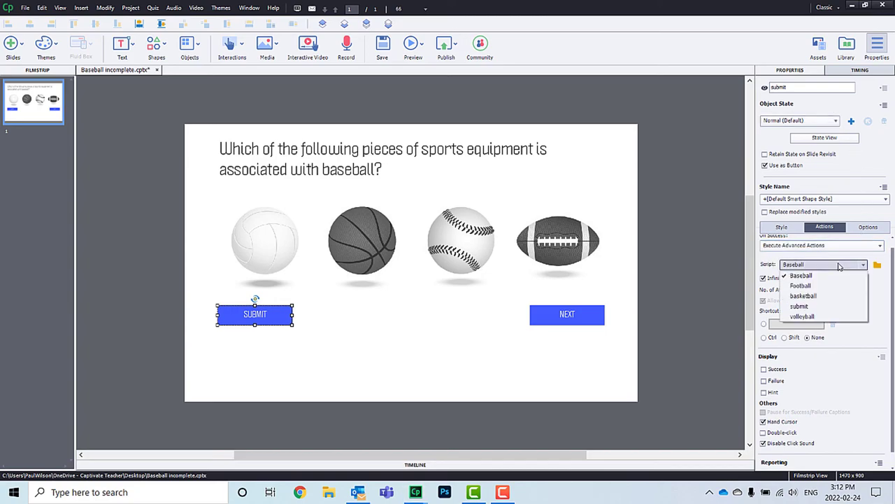
left_click(799, 306)
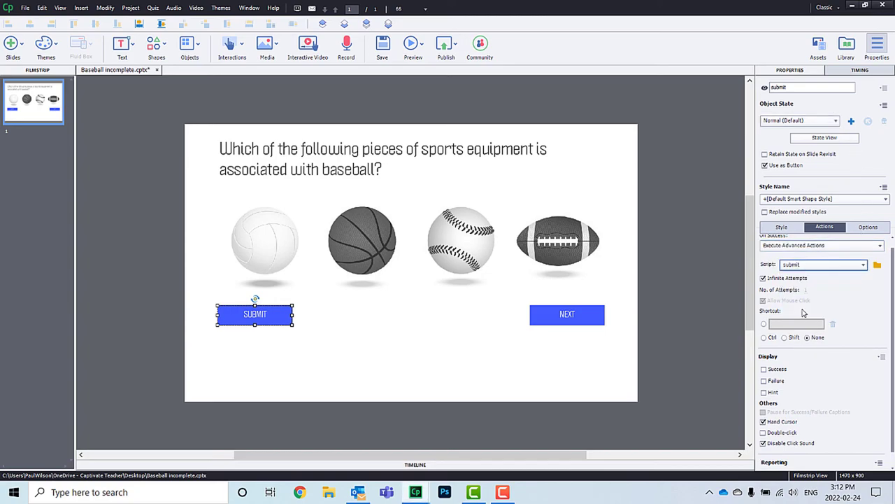
- Start a preview of the baseball question
left_click(418, 44)
left_click(424, 73)
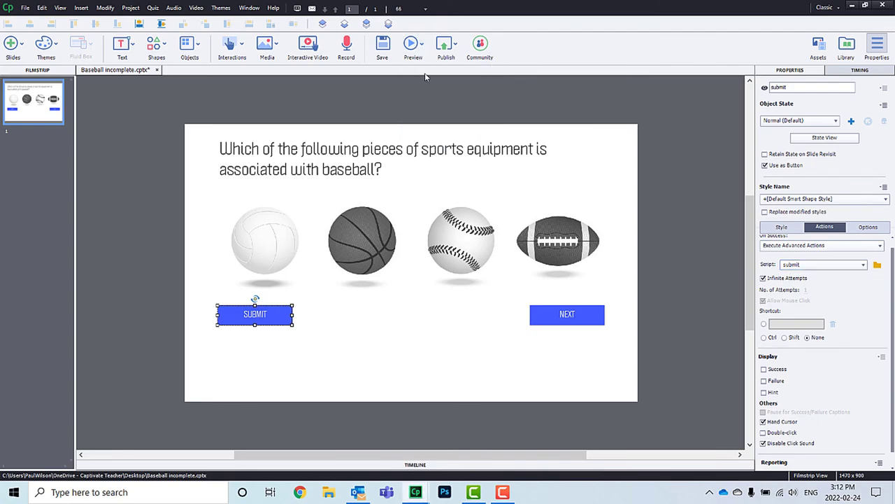